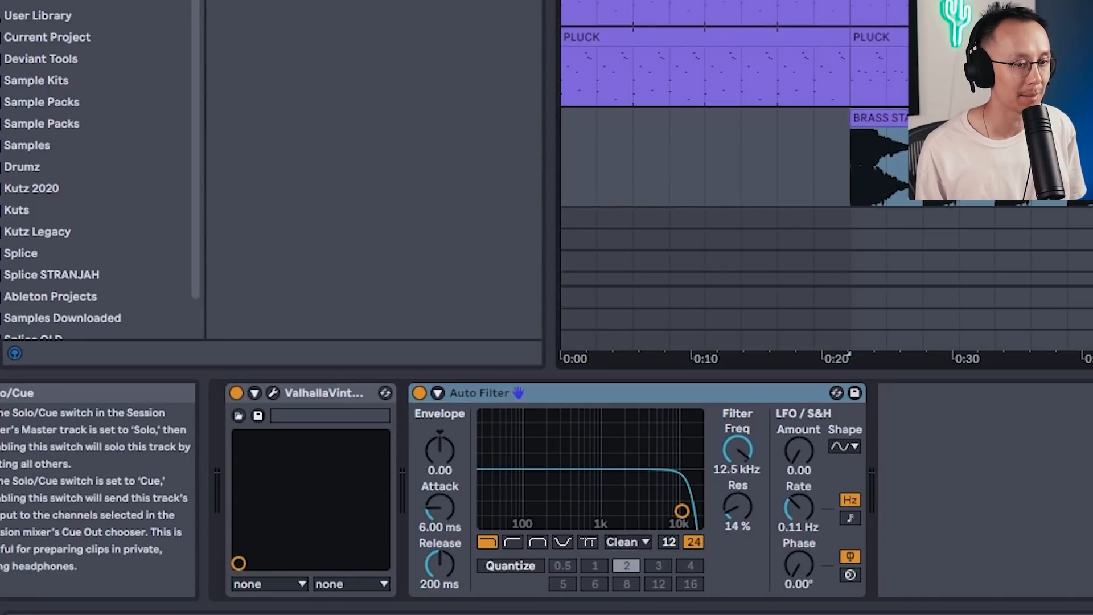
Automate the Auto Filter frequency on the BRASS STAB track to rise steadily from 133 Hz at the clip's start to its end
left_click_drag(740, 458, 739, 512)
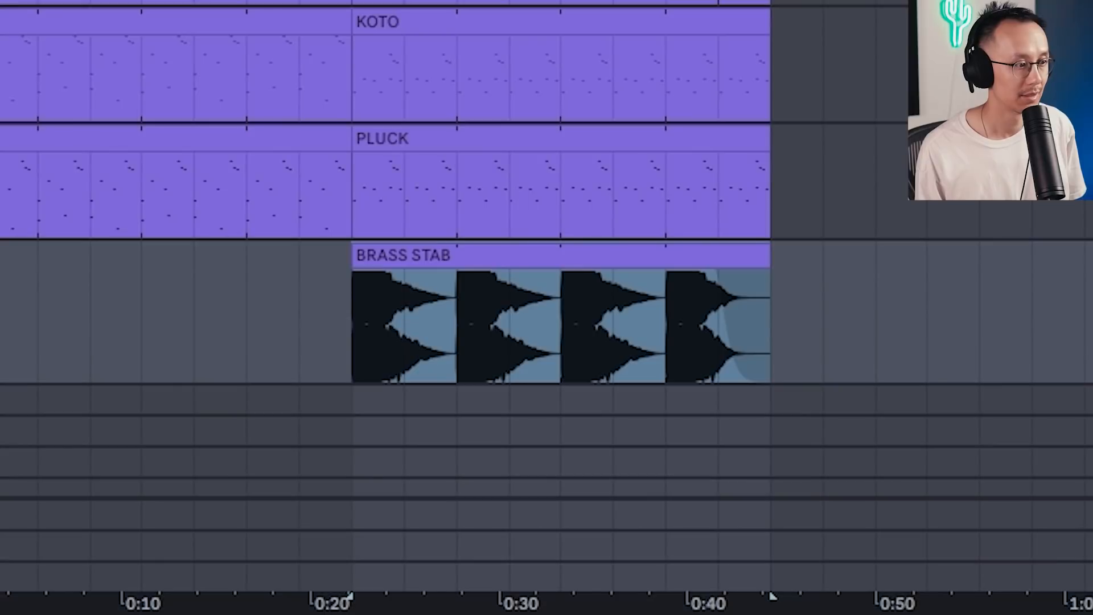
key("a")
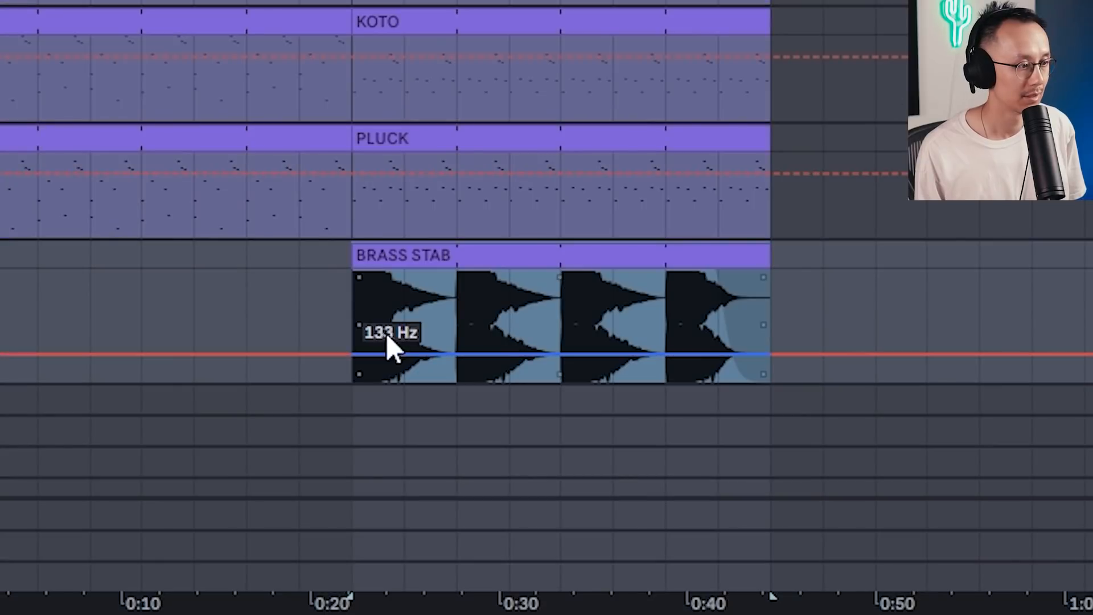
left_click(345, 364)
key("space")
left_click_drag(766, 356, 769, 272)
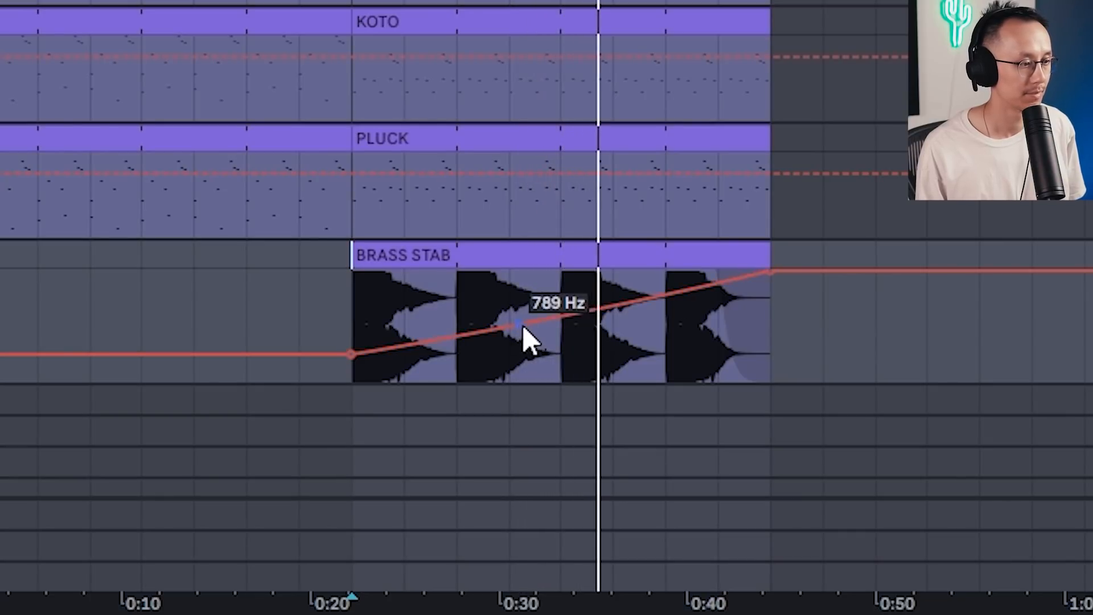
left_click(687, 293)
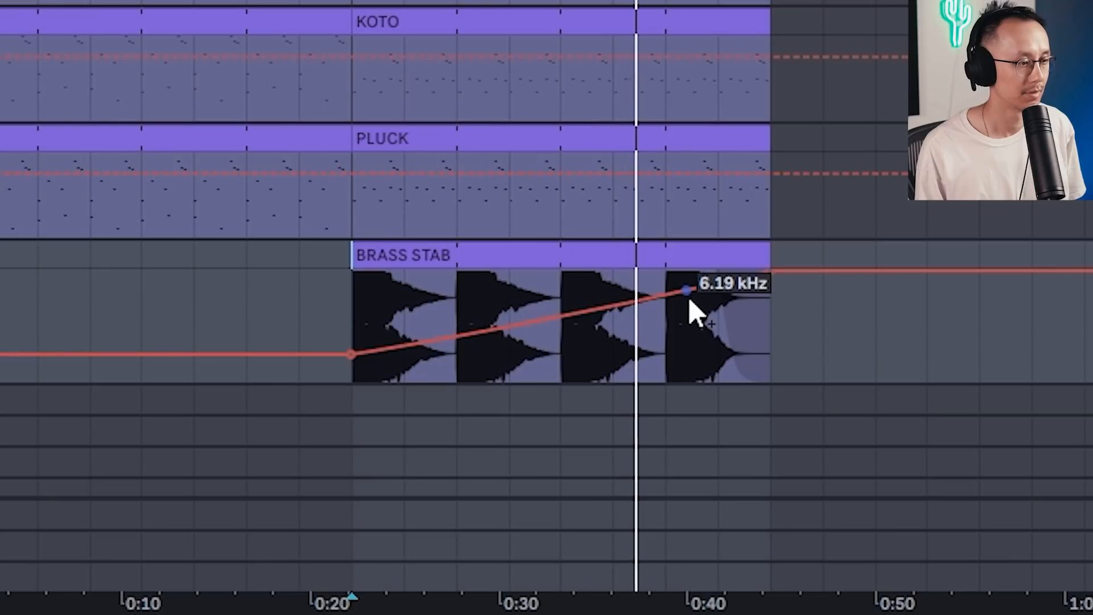
left_click(620, 308)
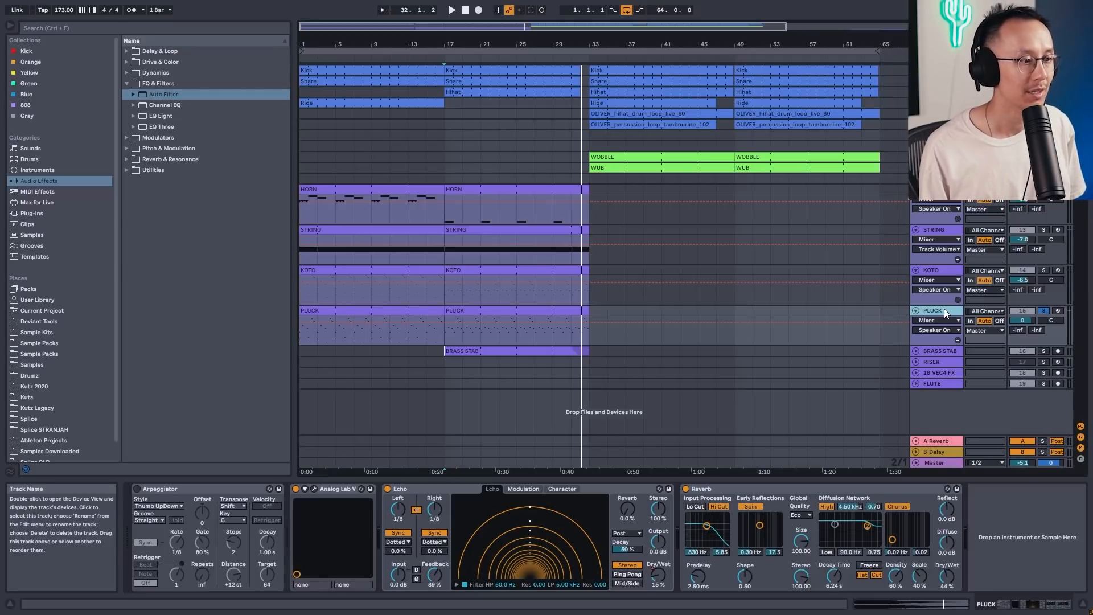
Automate the PLUCK track's Echo Dry/Wet to rise from 15 % to 65 % across the second clip, and play it back
left_click(476, 322)
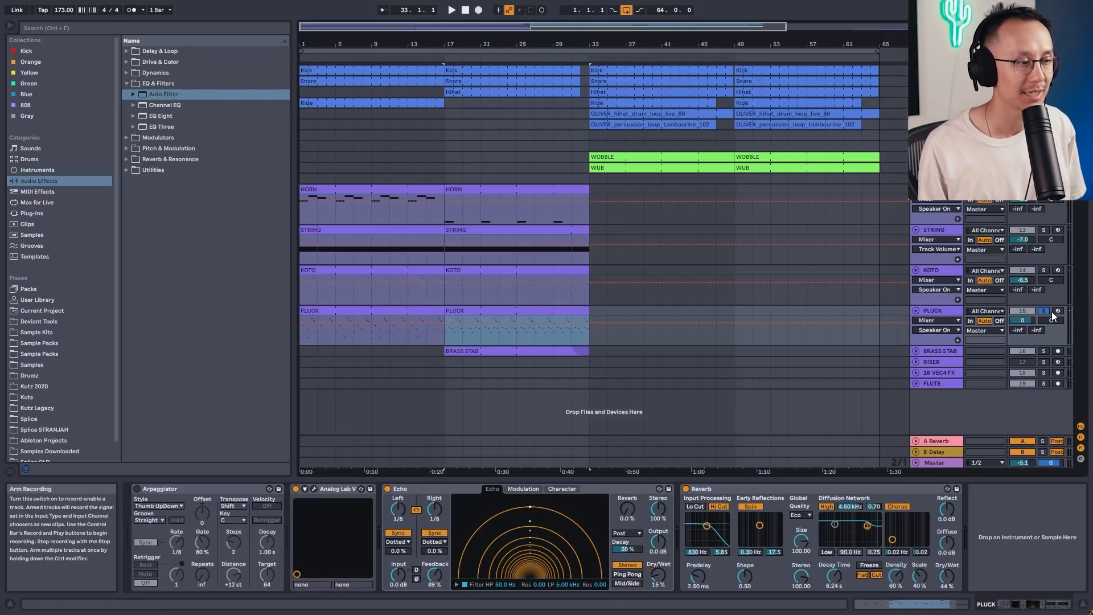
key("space")
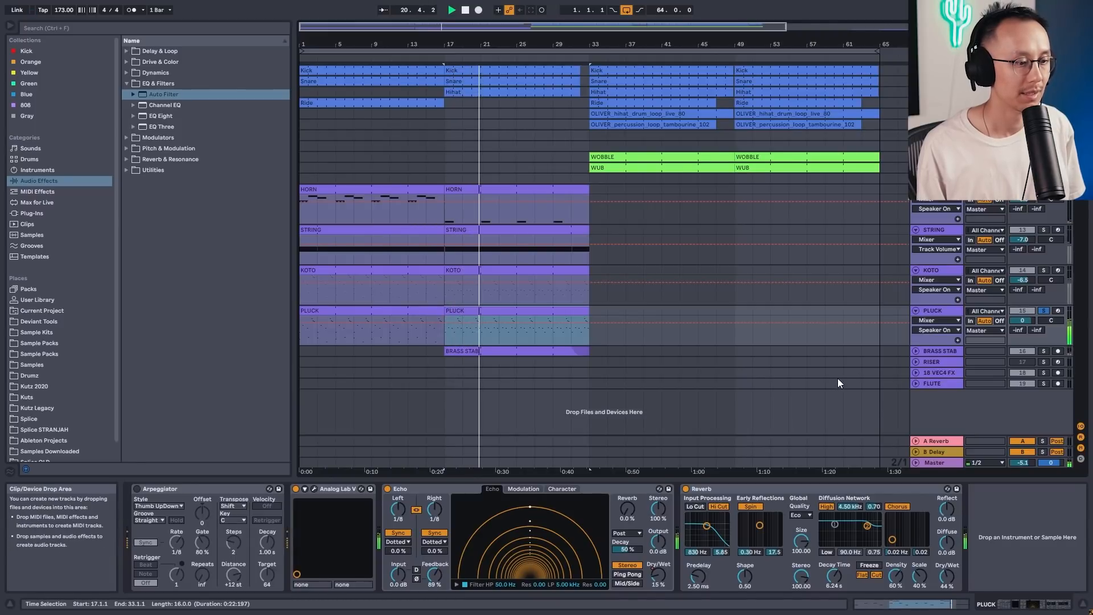
left_click(659, 576)
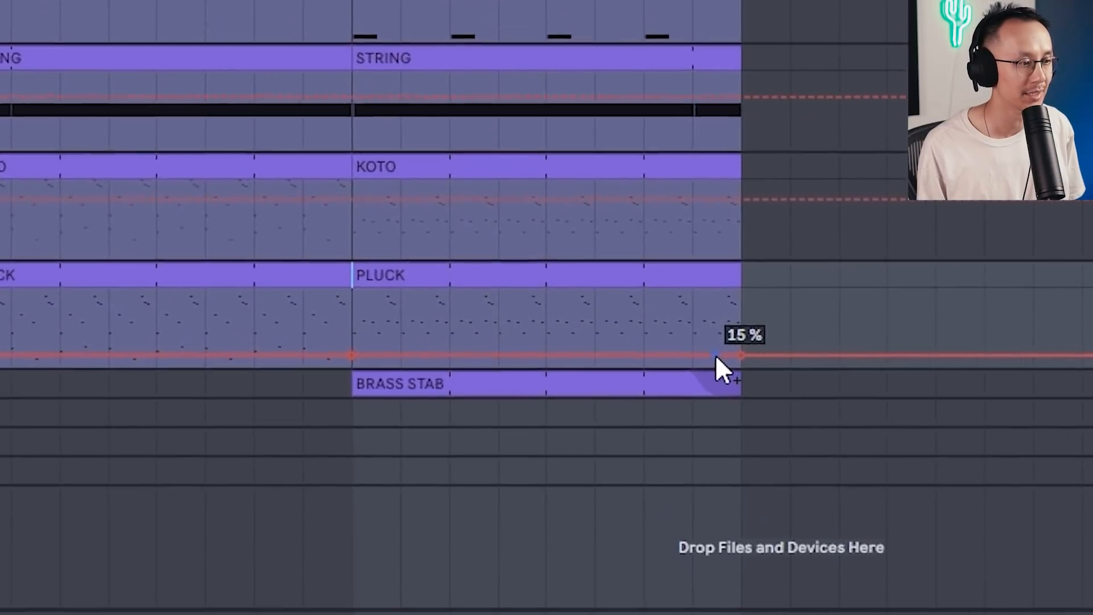
left_click_drag(590, 340, 589, 326)
left_click_drag(746, 316, 743, 320)
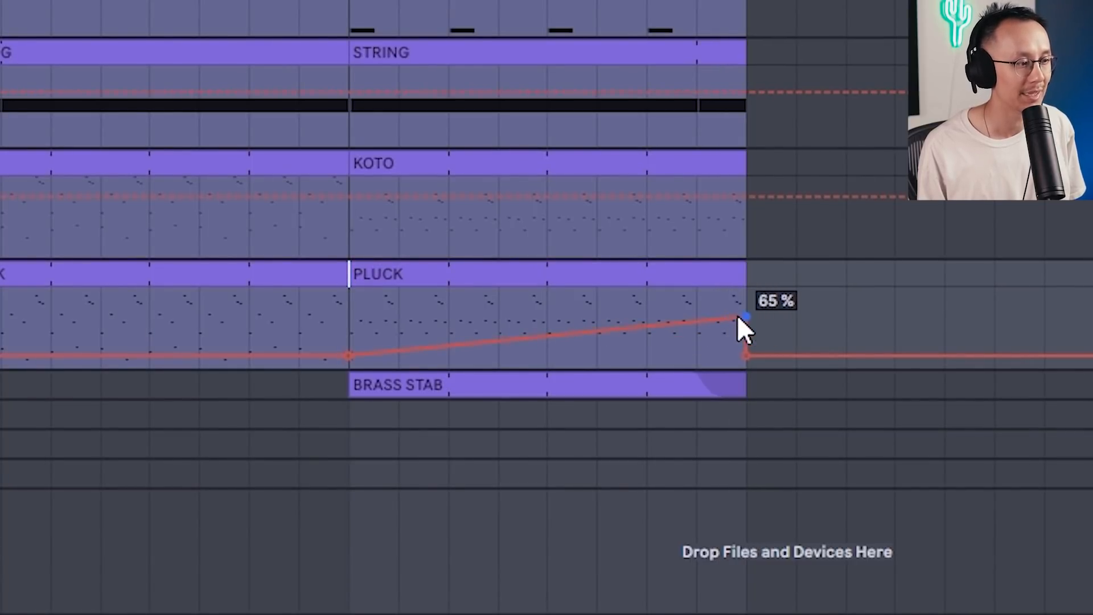
left_click(348, 308)
key("space")
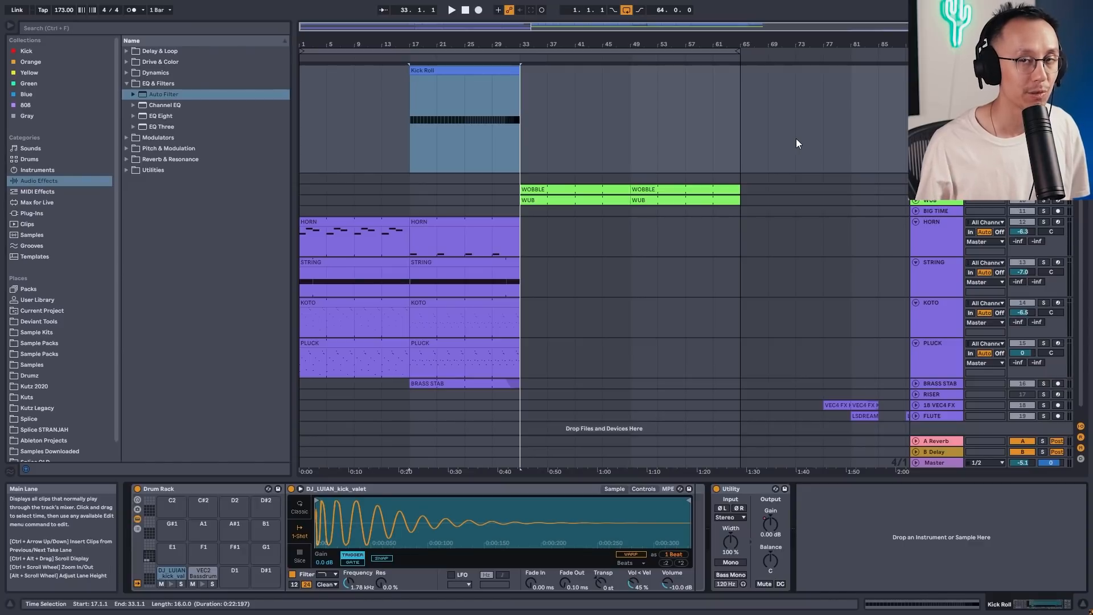
Automate the Kick Roll's level to climb from a reduced value at bar 17 to 0.00 dB at bar 33, and play it from bar 29
double_click(483, 70)
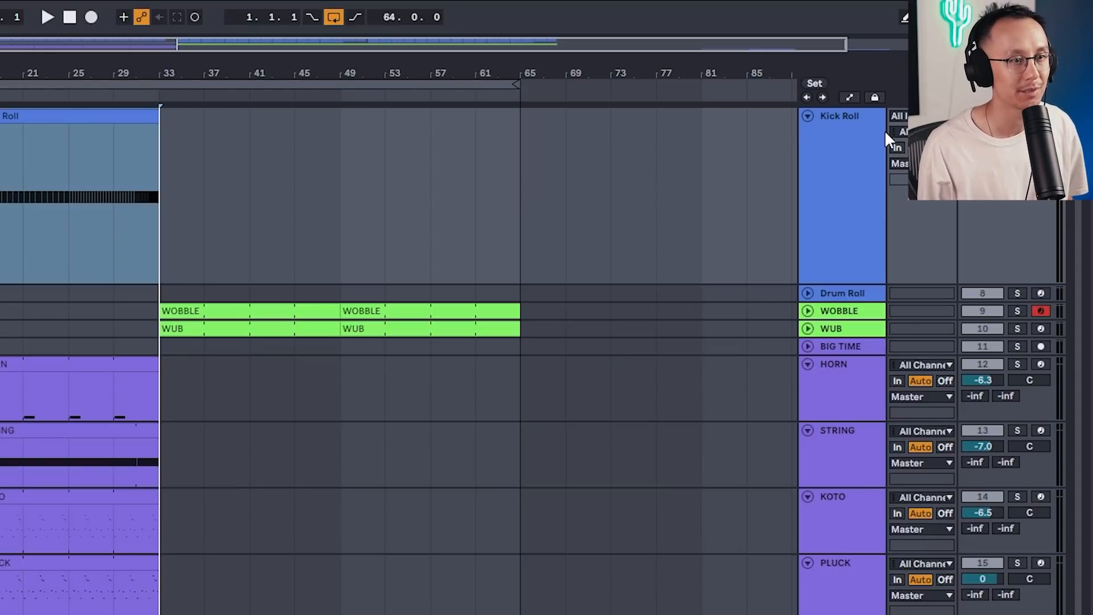
left_click(855, 134)
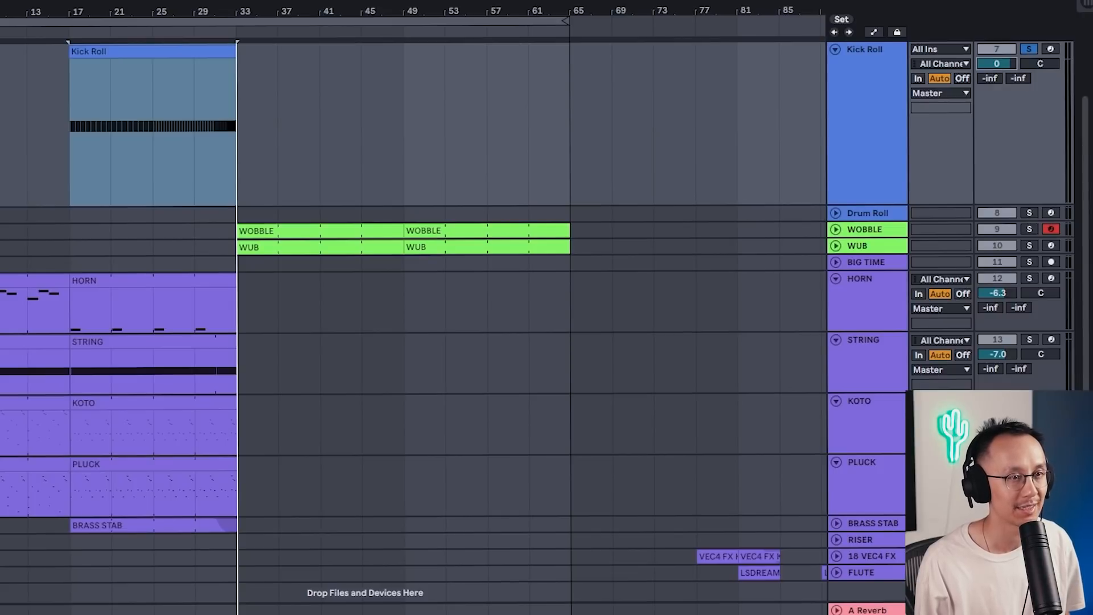
left_click(875, 33)
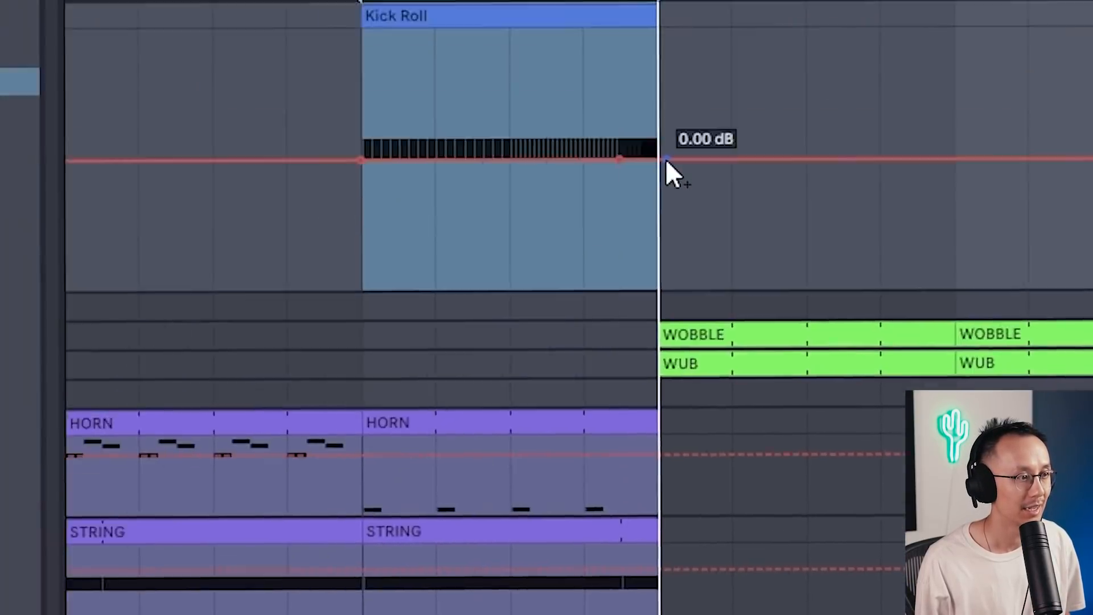
left_click(763, 285)
left_click_drag(542, 286, 468, 340)
left_click(684, 342)
key("space")
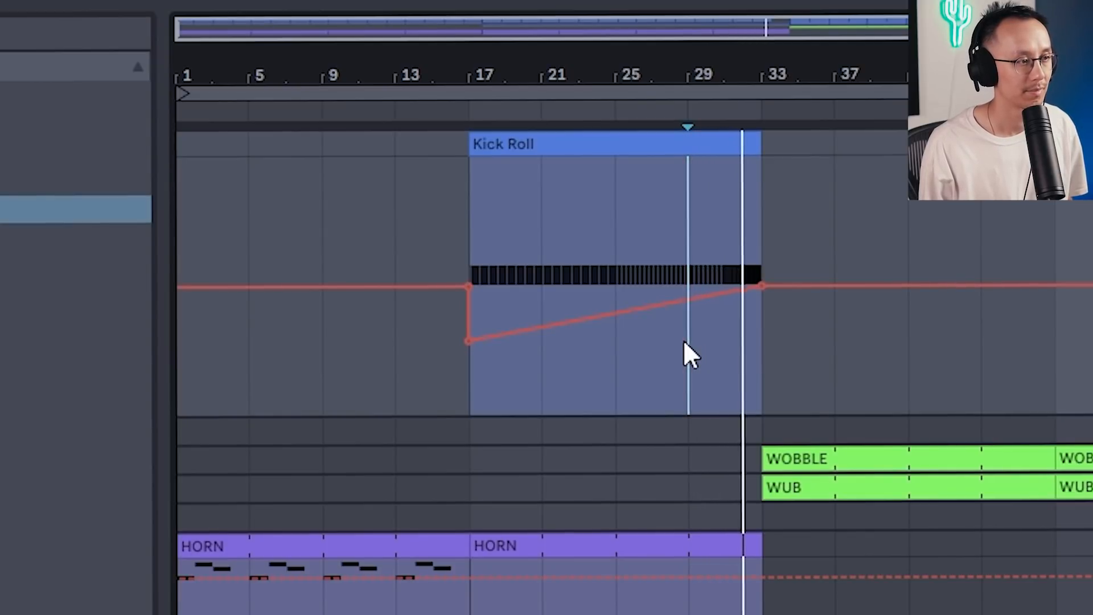
Automate the Kick Roll's EQ filter frequency to rise across bars 17 to 33, reaching about 194 Hz at the clip's end
key("a")
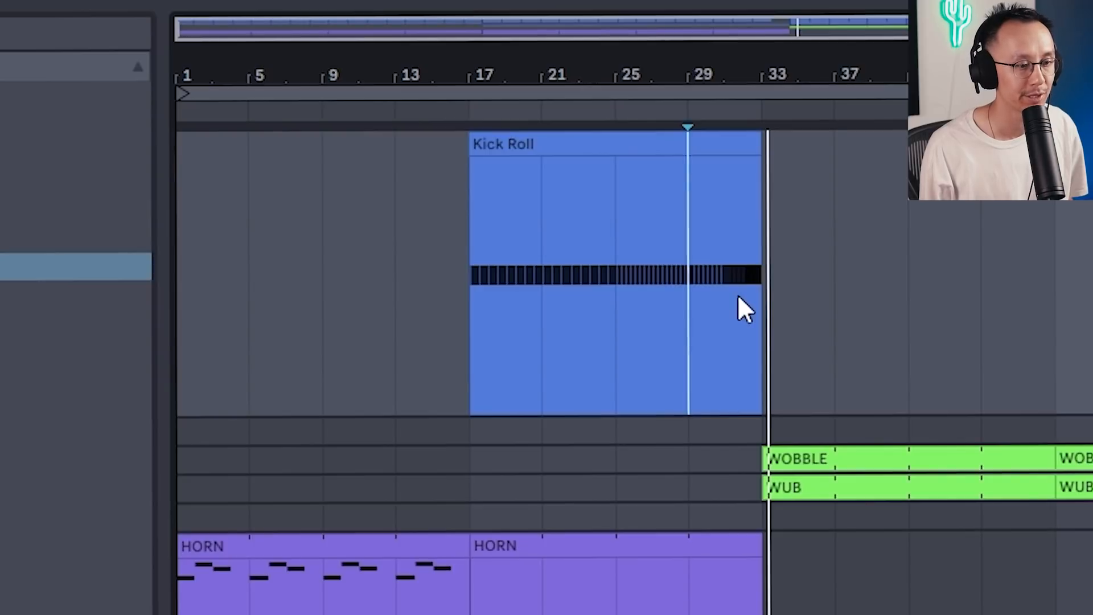
key("a")
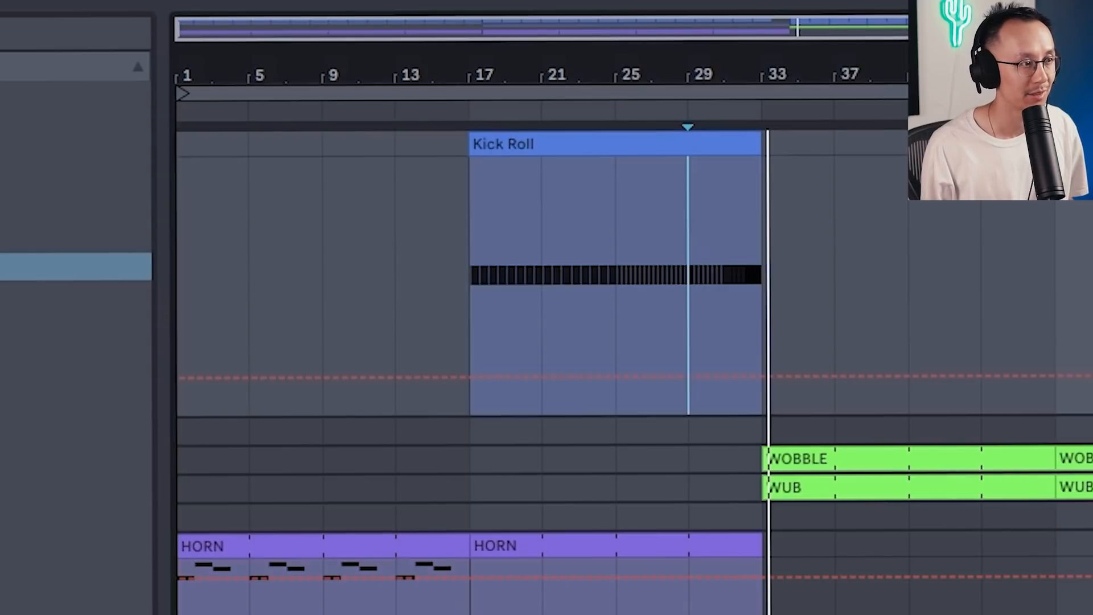
left_click(589, 399)
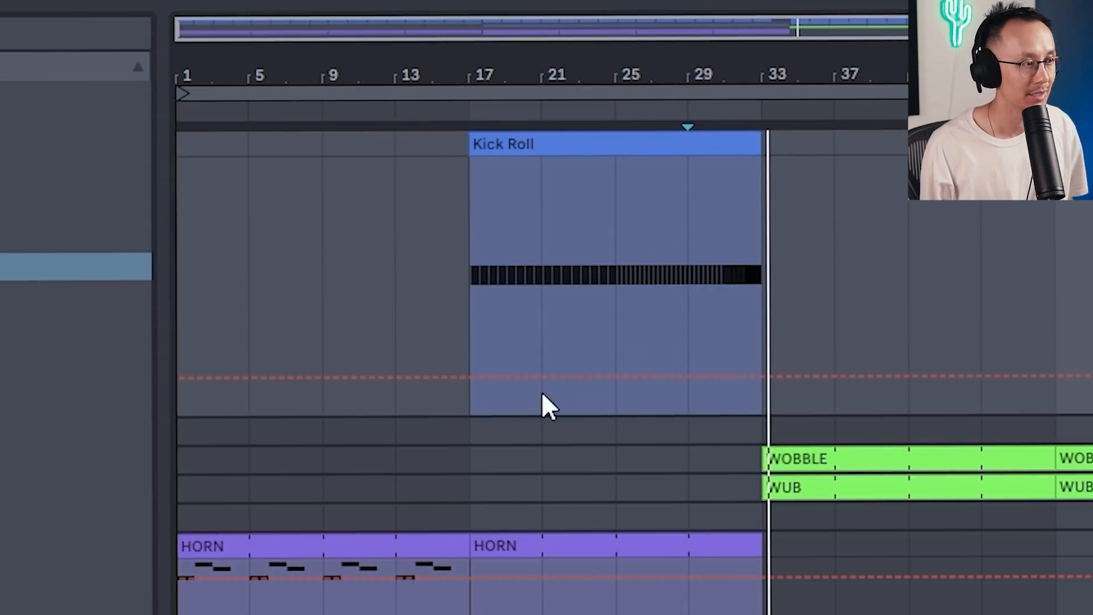
left_click(474, 376)
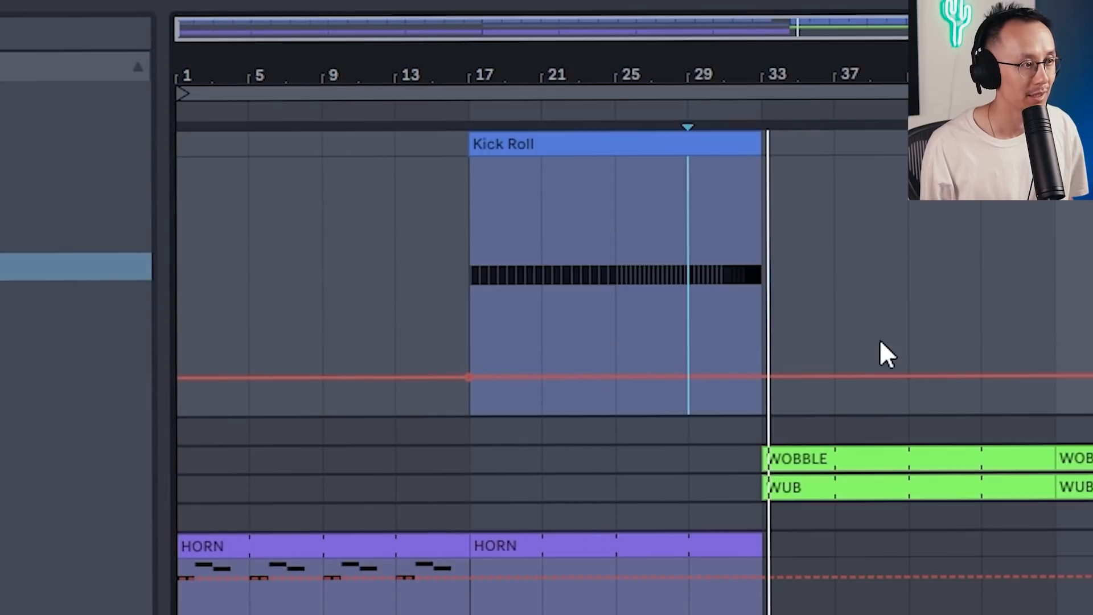
left_click(763, 376)
left_click_drag(762, 376, 762, 314)
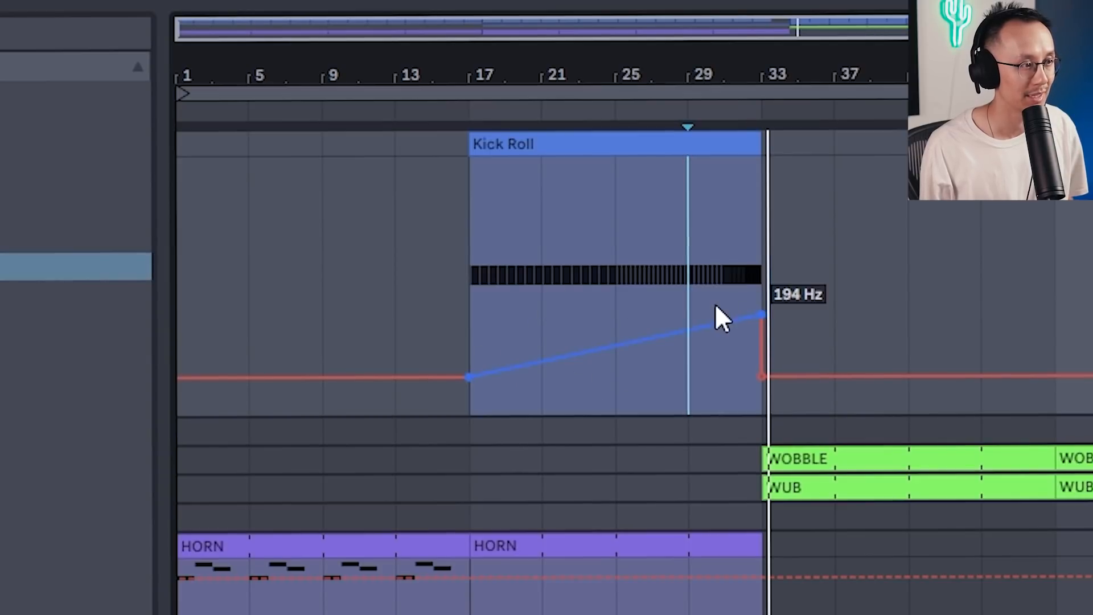
Bend the Kick Roll's frequency ramp into an accelerating curve with a higher end point, and play the build-up from bars 25, 29 and 17
left_click(617, 316)
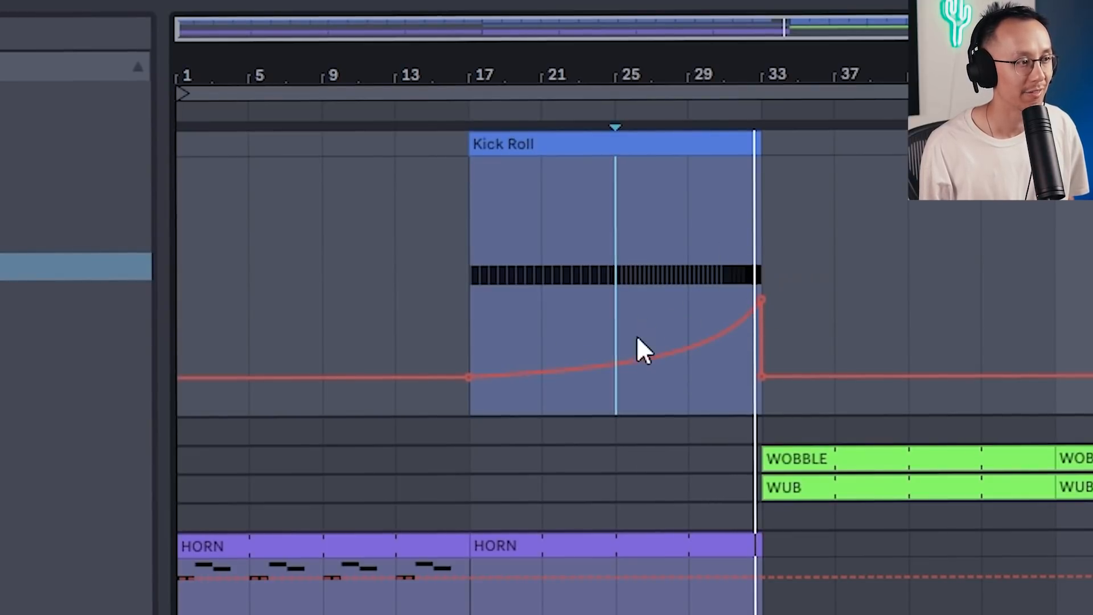
left_click(684, 321)
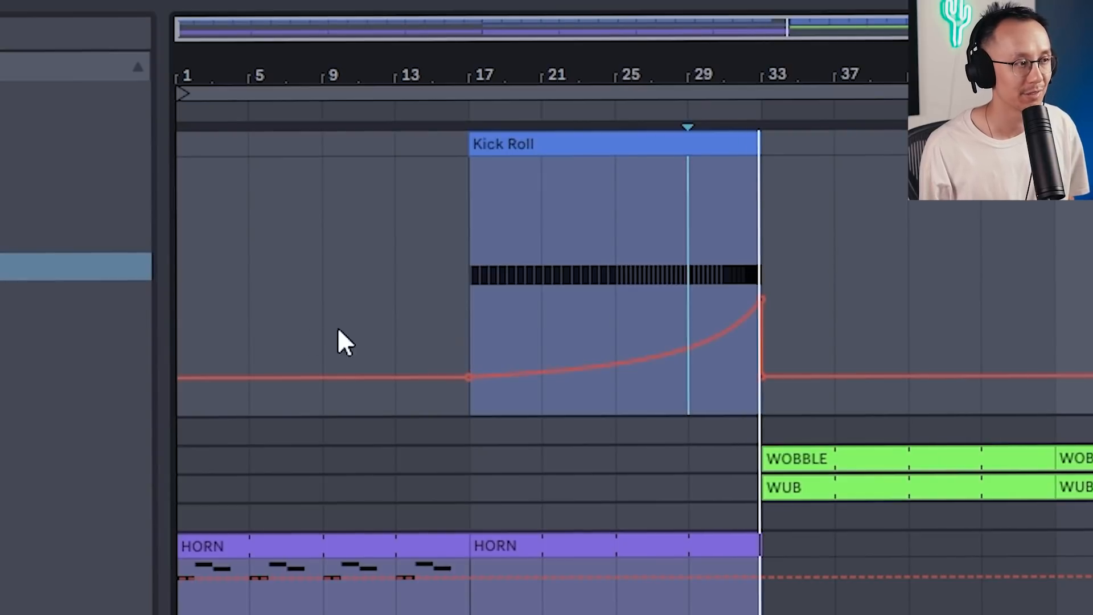
left_click(477, 315)
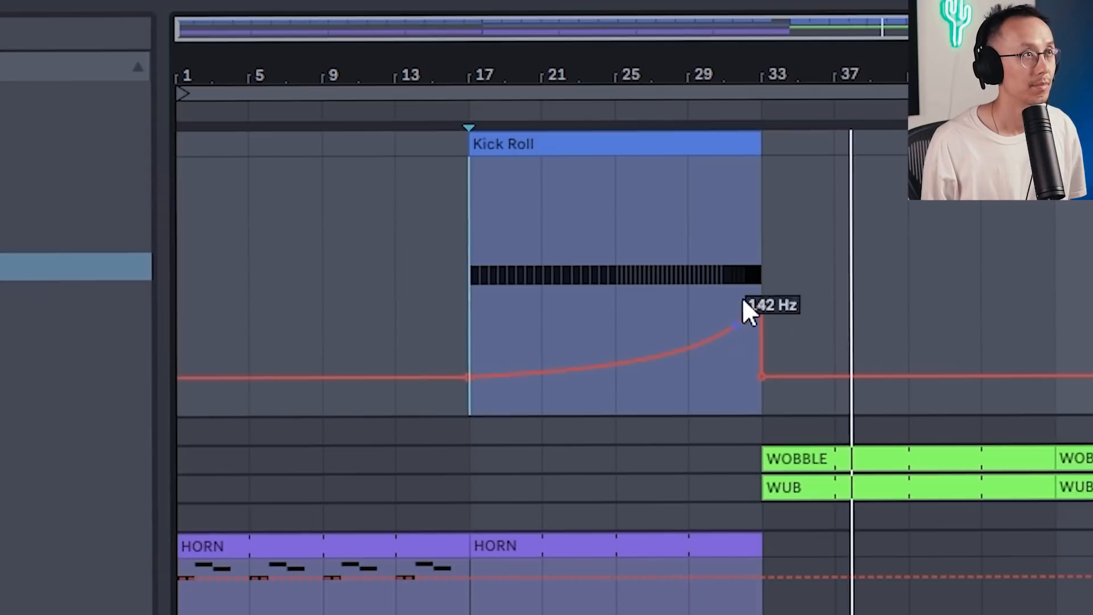
left_click(689, 351)
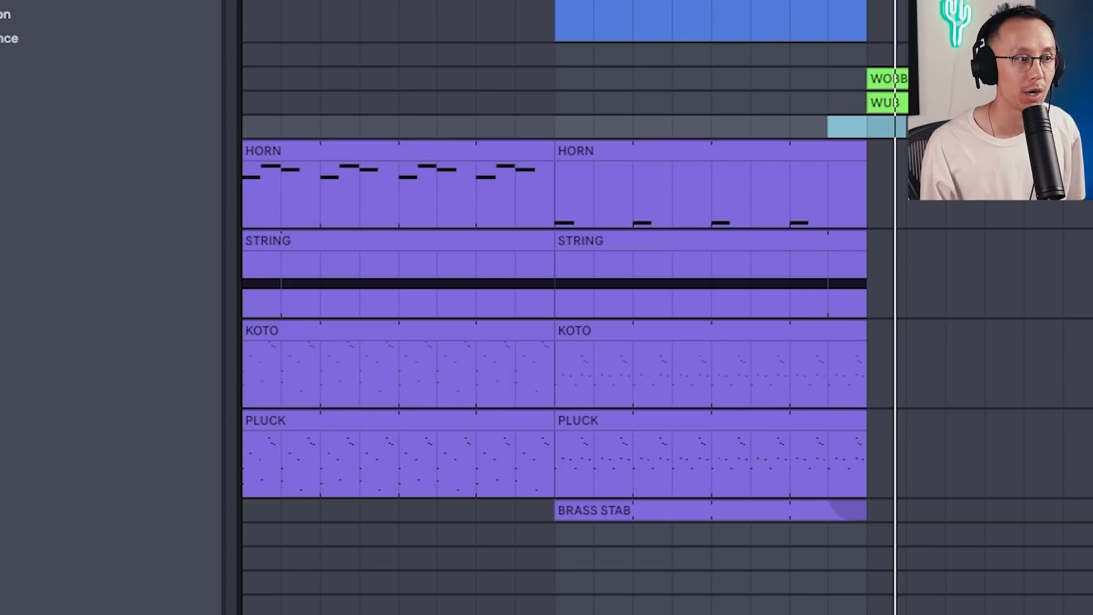
Clear bars 31 to 33 on the HORN, STRING, KOTO, PLUCK and Kick Roll tracks, and play the transition into the drop from bar 29
left_click_drag(904, 153, 828, 450)
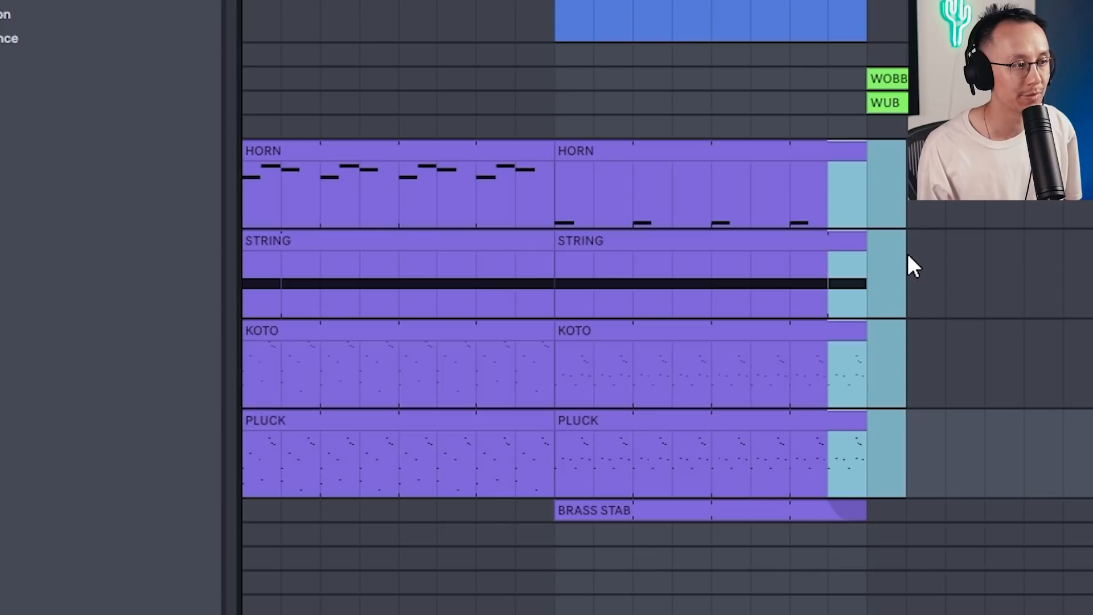
key("Delete")
left_click(795, 107)
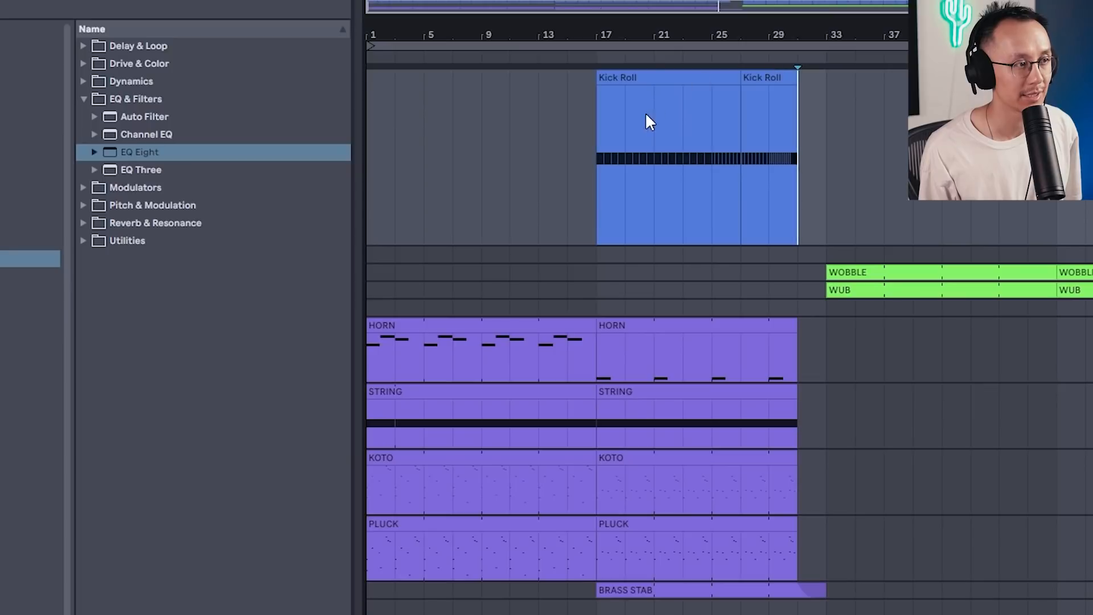
left_click_drag(796, 102, 604, 109)
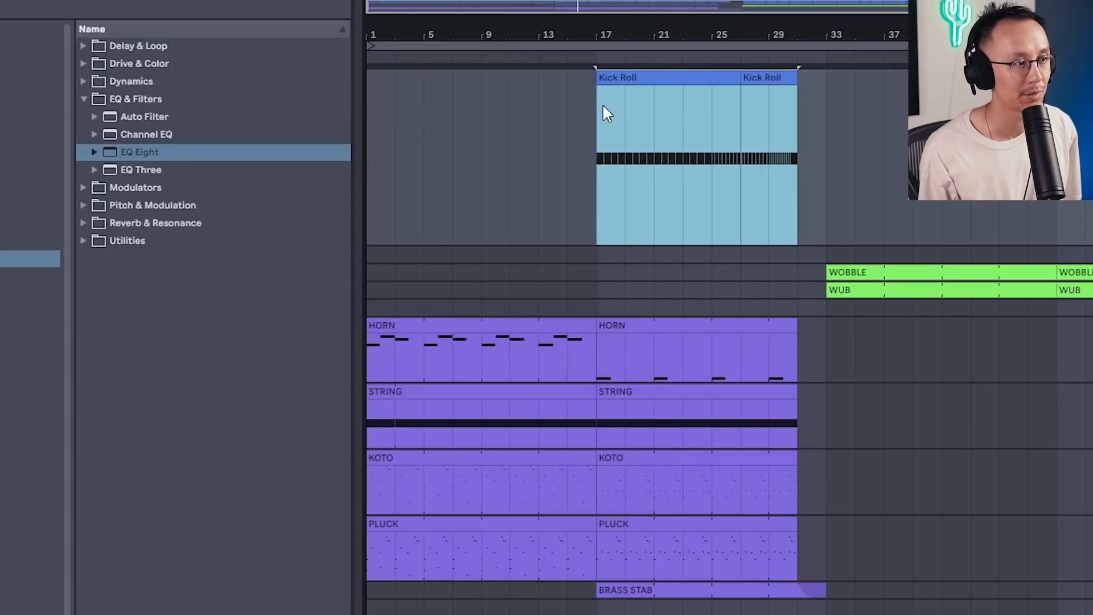
left_click_drag(800, 160, 826, 158)
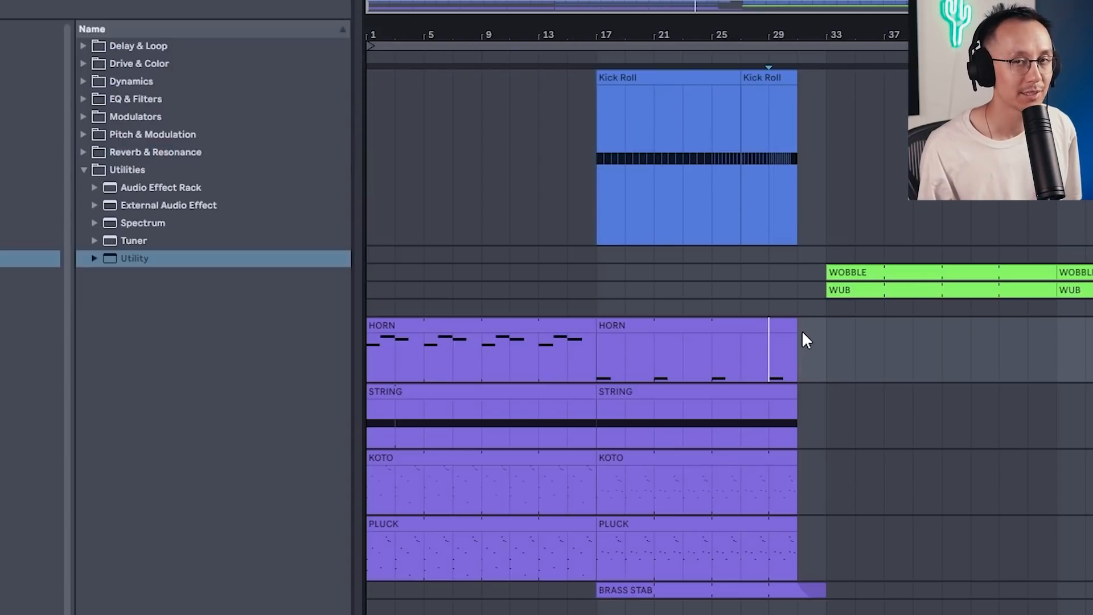
left_click(802, 330)
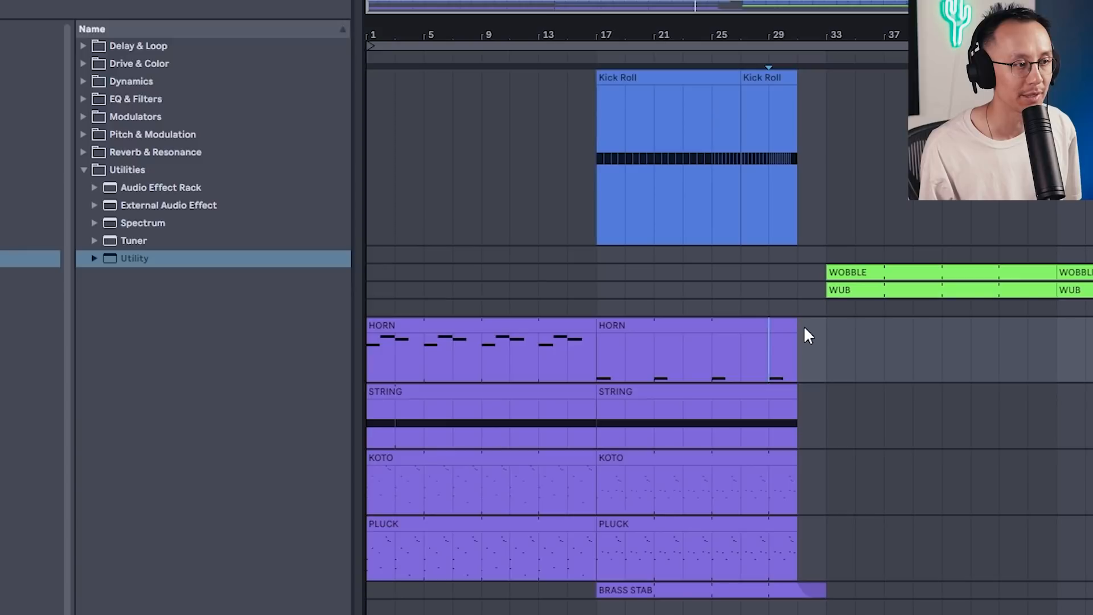
key("space")
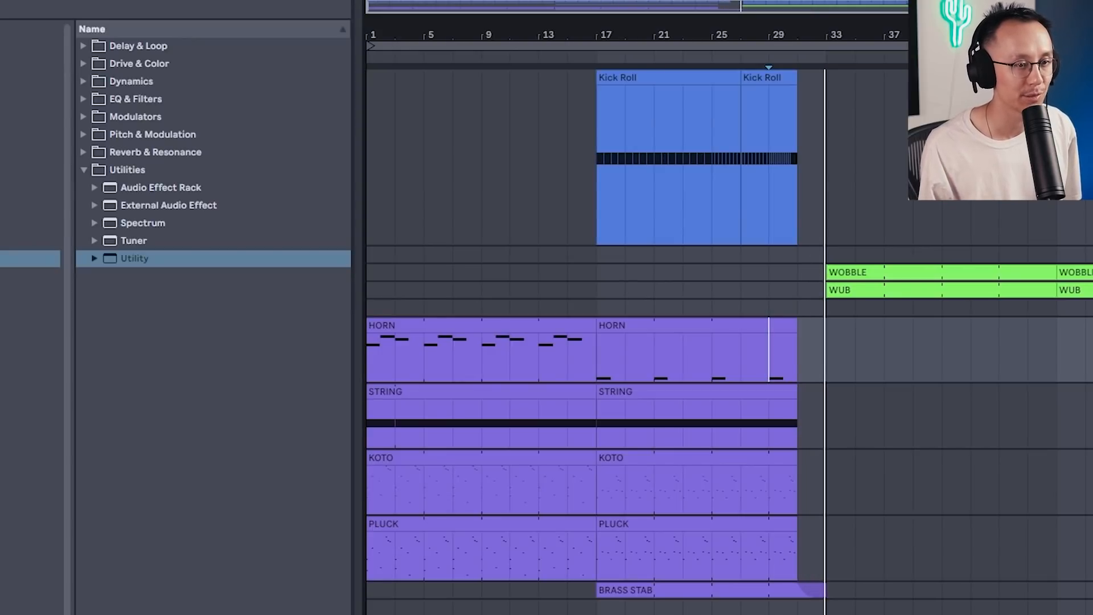
Group the tracks from HORN through BRASS STAB as SOUNDS and add a Utility device to the group
left_click(1086, 590)
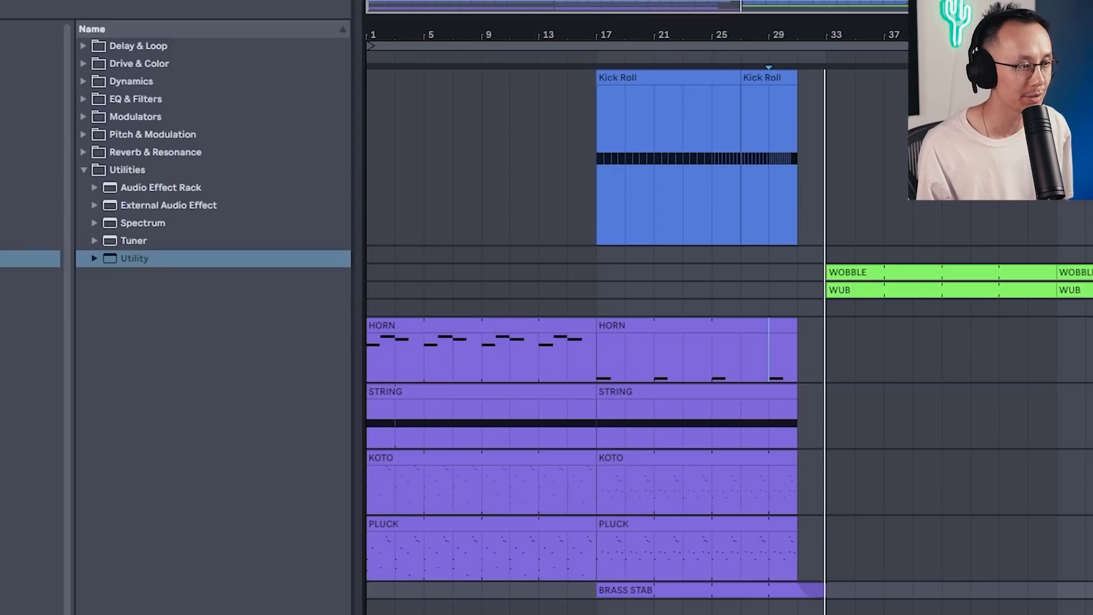
key("ctrl+g")
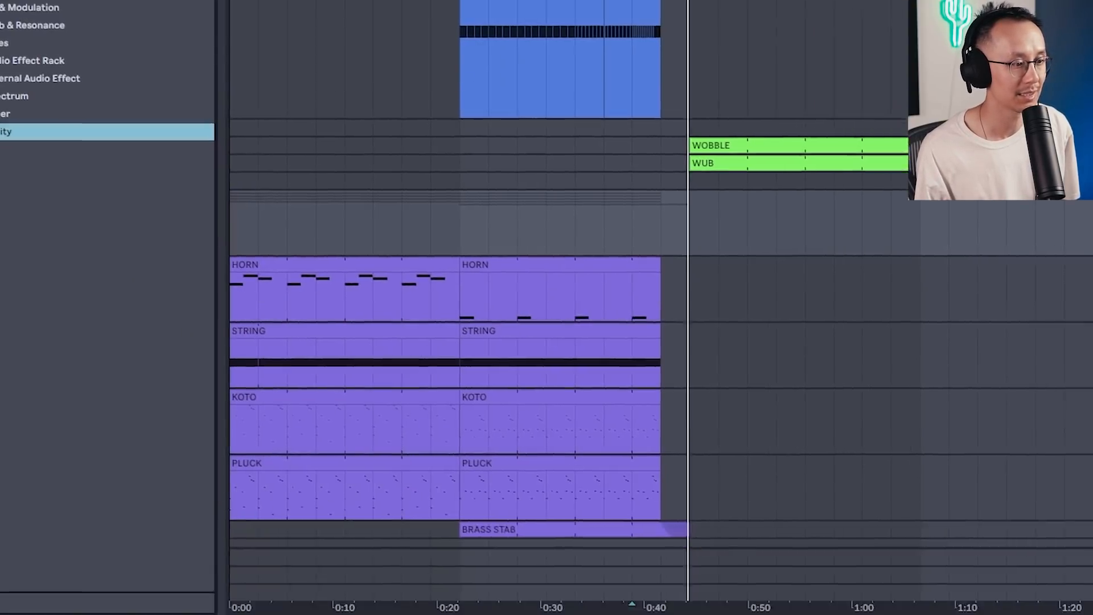
left_click_drag(131, 258, 507, 501)
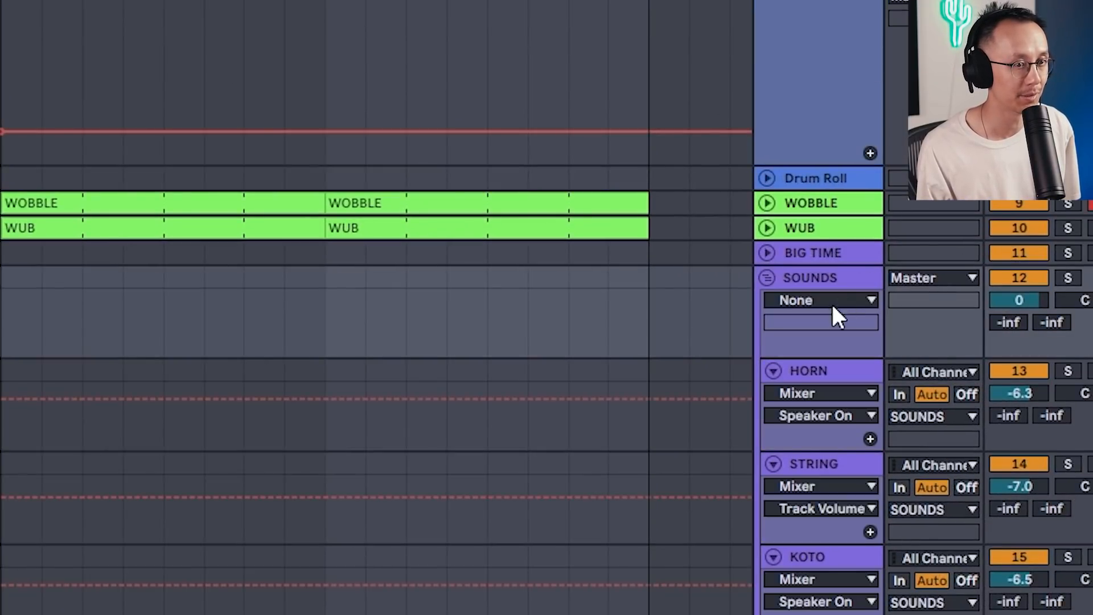
Automate the SOUNDS group's Utility gain to drop sharply from 0.00 dB at bar 31, stay low until bar 49, and return to its original level
left_click(842, 305)
left_click(835, 338)
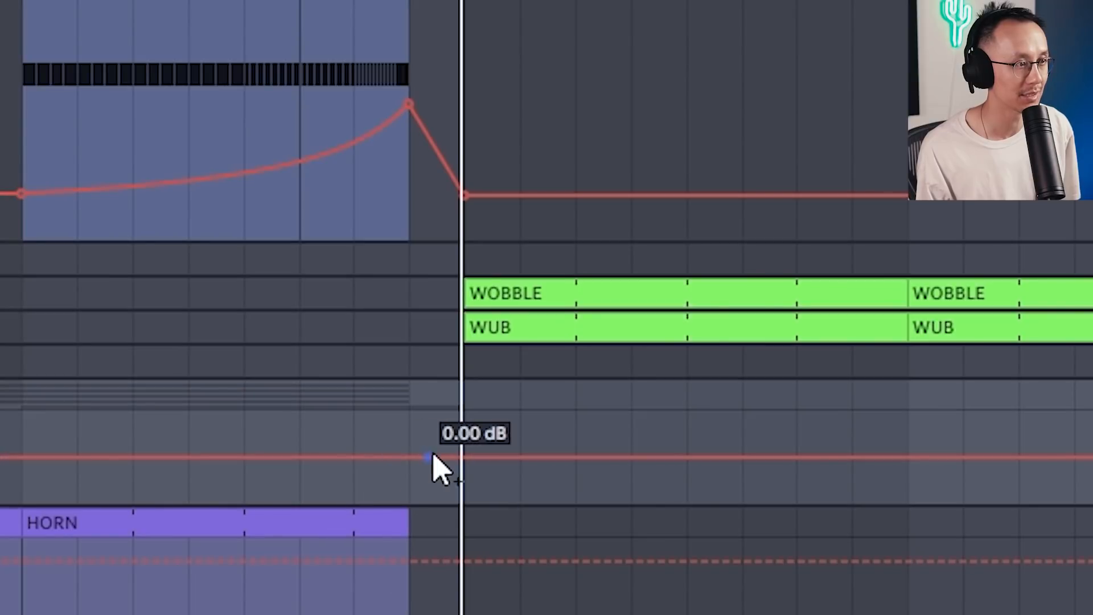
left_click(407, 460)
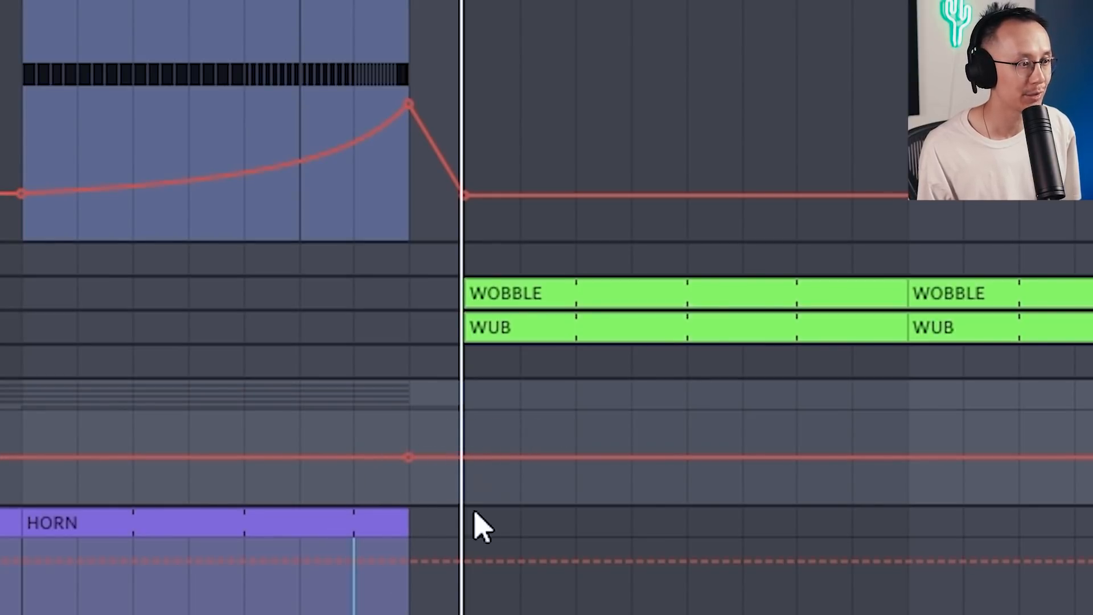
left_click(910, 459)
left_click_drag(460, 461, 408, 502)
left_click_drag(843, 468, 905, 501)
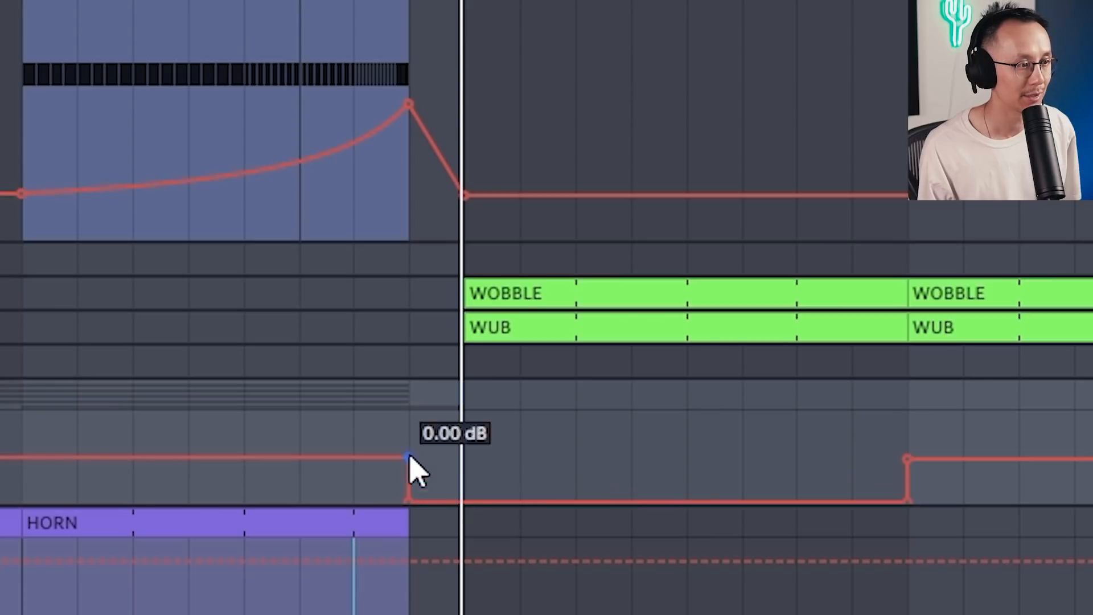
Play the transition from bar 29 to hear the SOUNDS group's gain drop before the drop
left_click(742, 561)
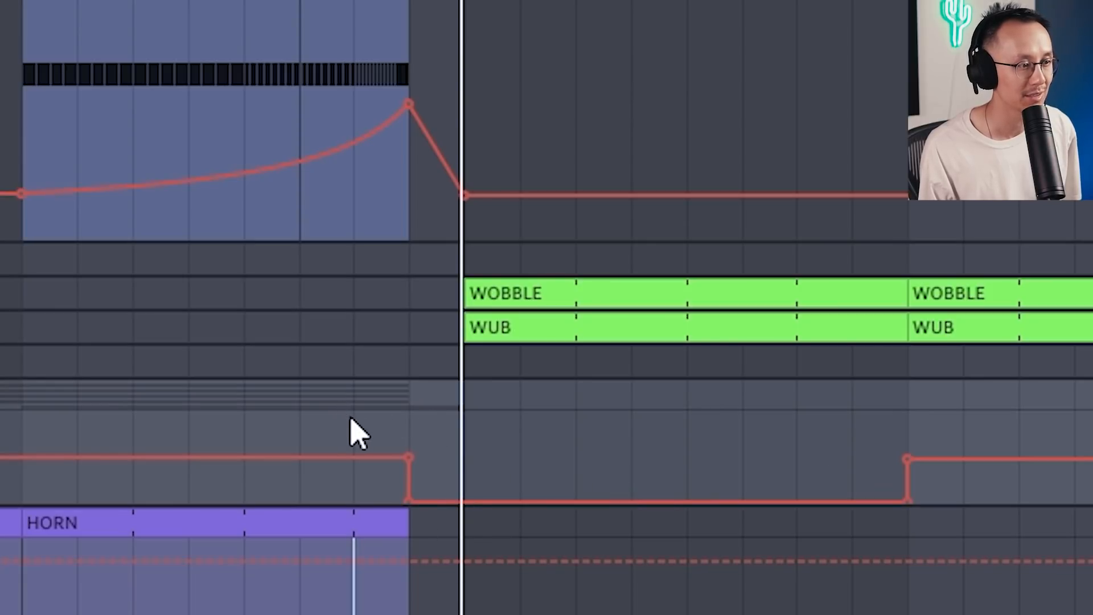
left_click(352, 424)
key("space")
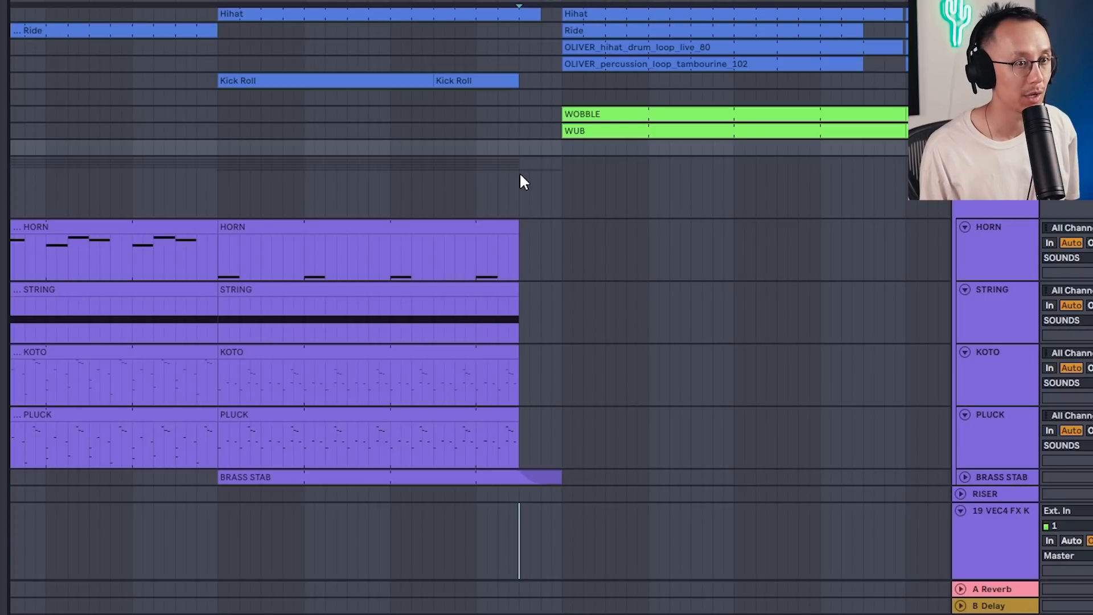
Place the BIG TIME vocal clip at bar 31 on its expanded track and play the transition from bar 29
left_click(519, 149)
key("u")
left_click(480, 180)
key("space")
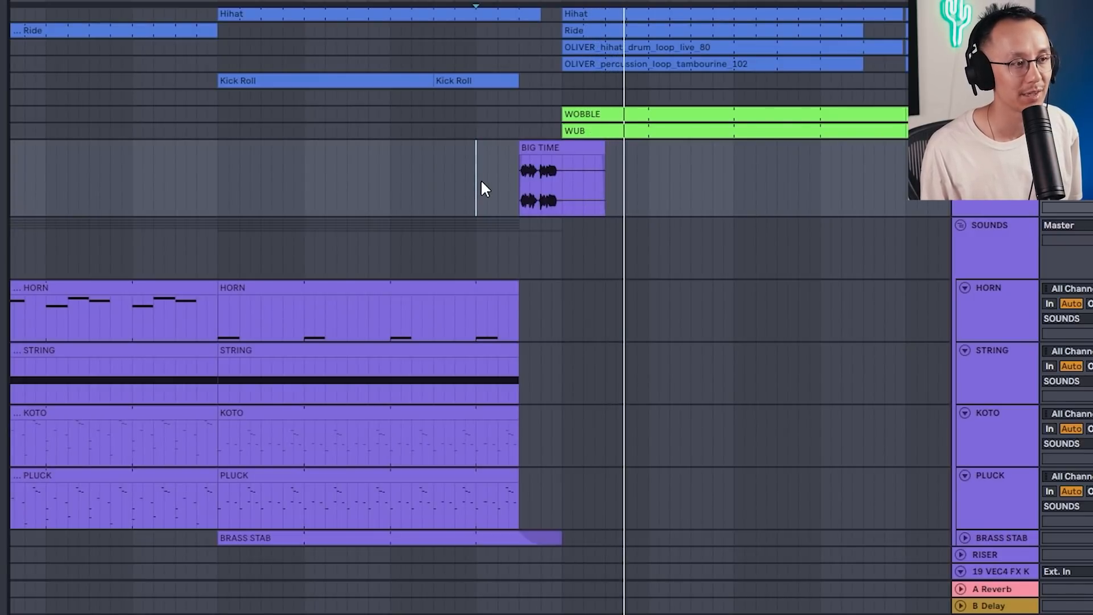
Paste the VEC4 FX Kicks 17 clip at bar 31 on its audio track, trim its end to bar 33, and play it
scroll(484, 185, "down", 3)
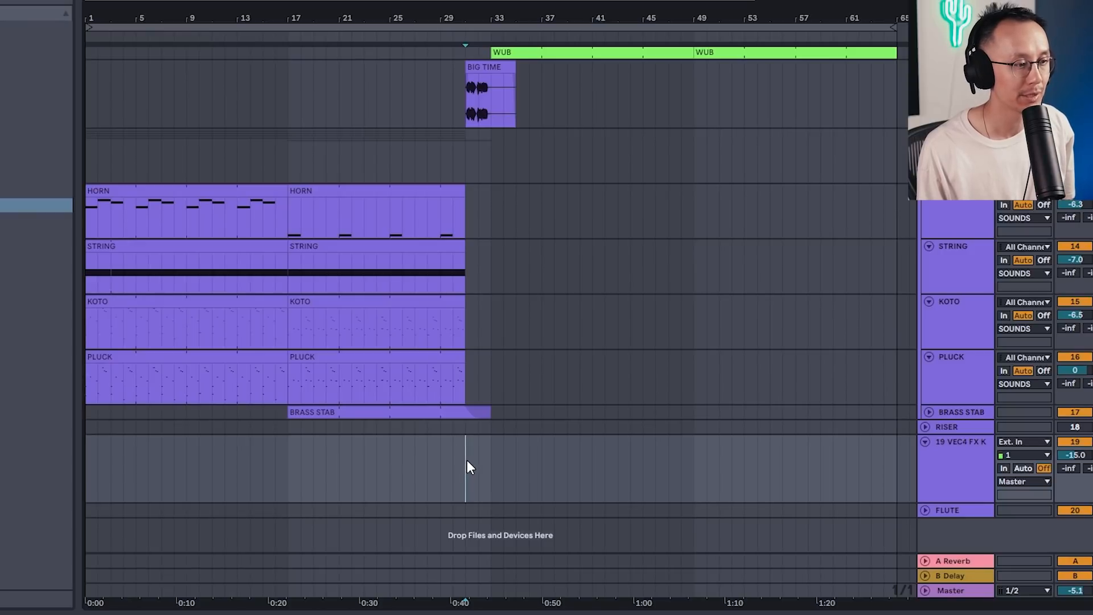
key("ctrl+v")
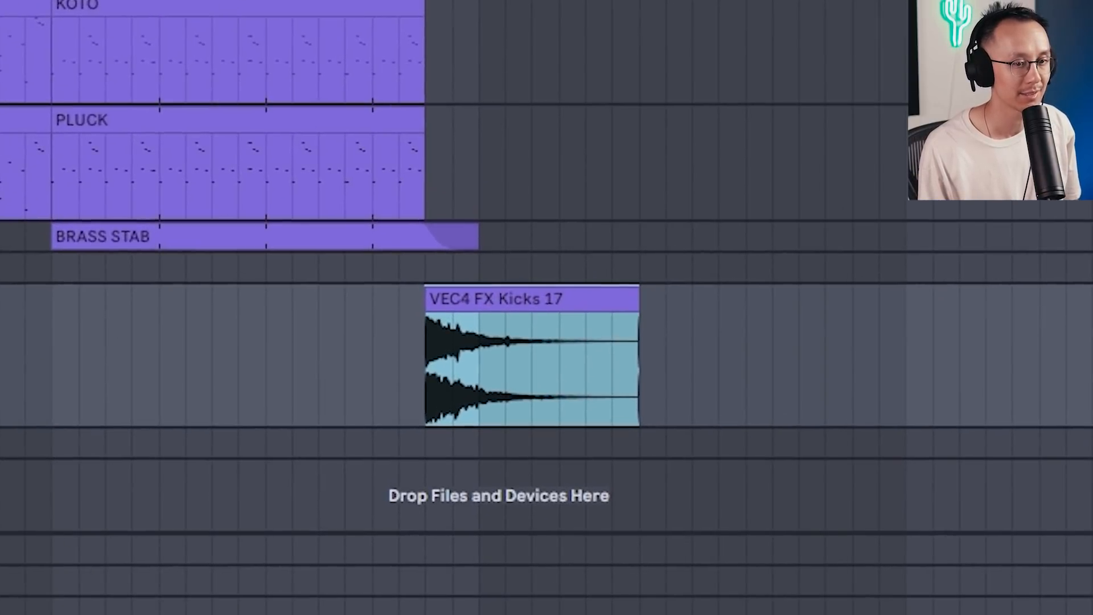
key("space")
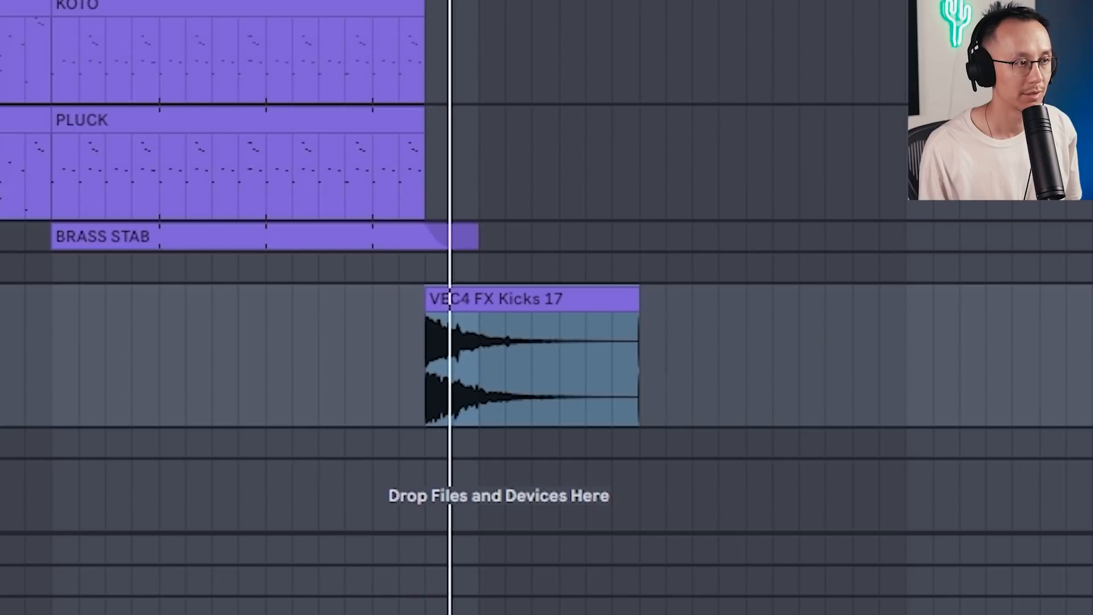
left_click_drag(636, 297, 438, 317)
key("space")
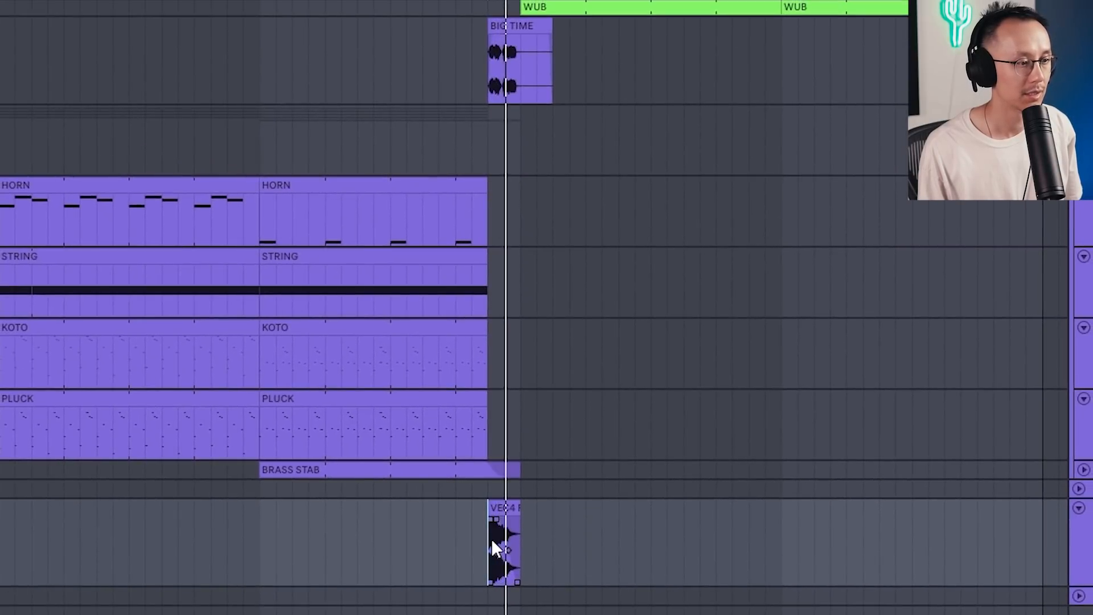
left_click(455, 536)
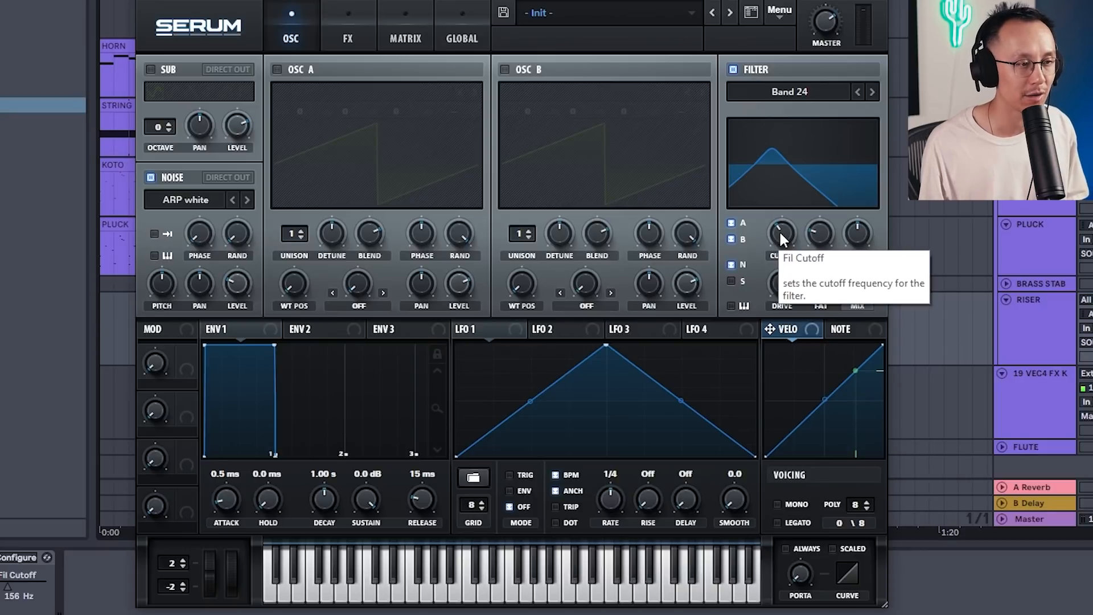
Audition the riser's filter sweep in Serum by raising the Band 24 cutoff to about 561 Hz and lowering it again
left_click_drag(779, 230, 772, 177)
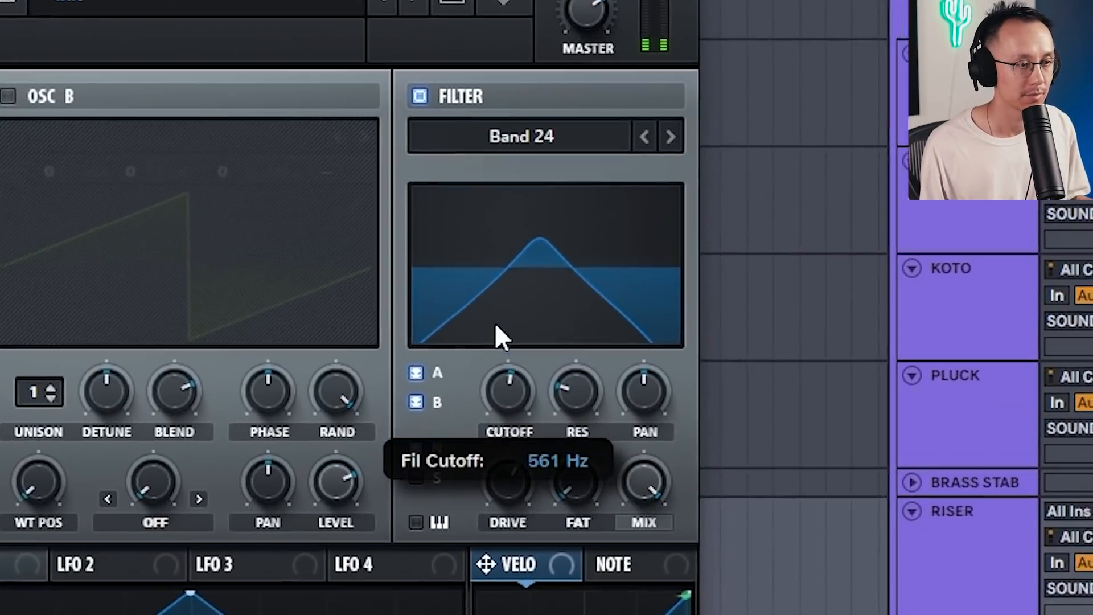
left_click_drag(457, 301, 438, 392)
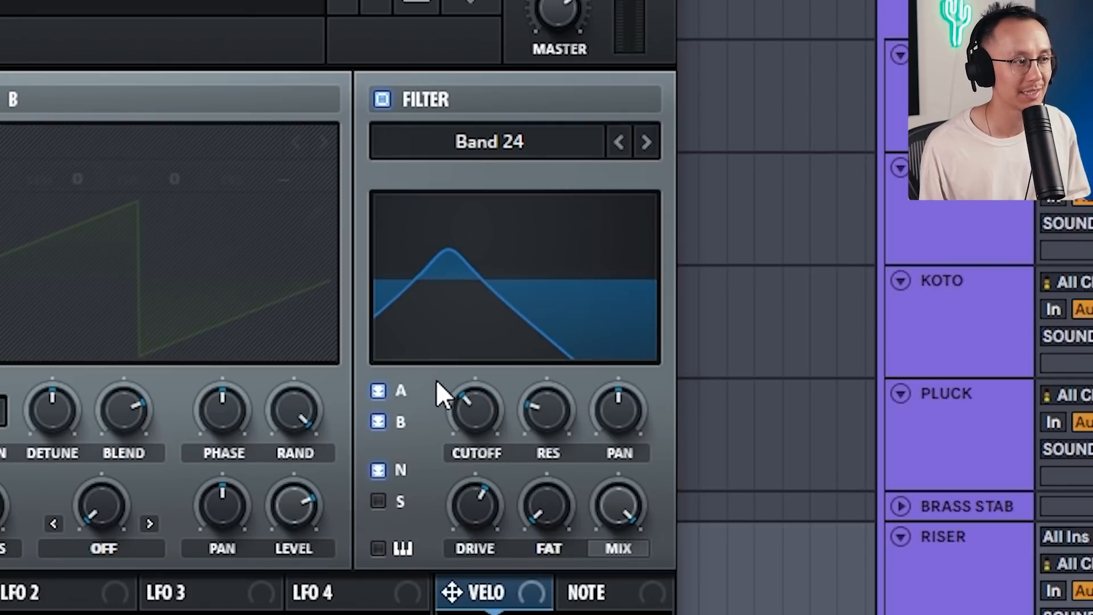
left_click(289, 50)
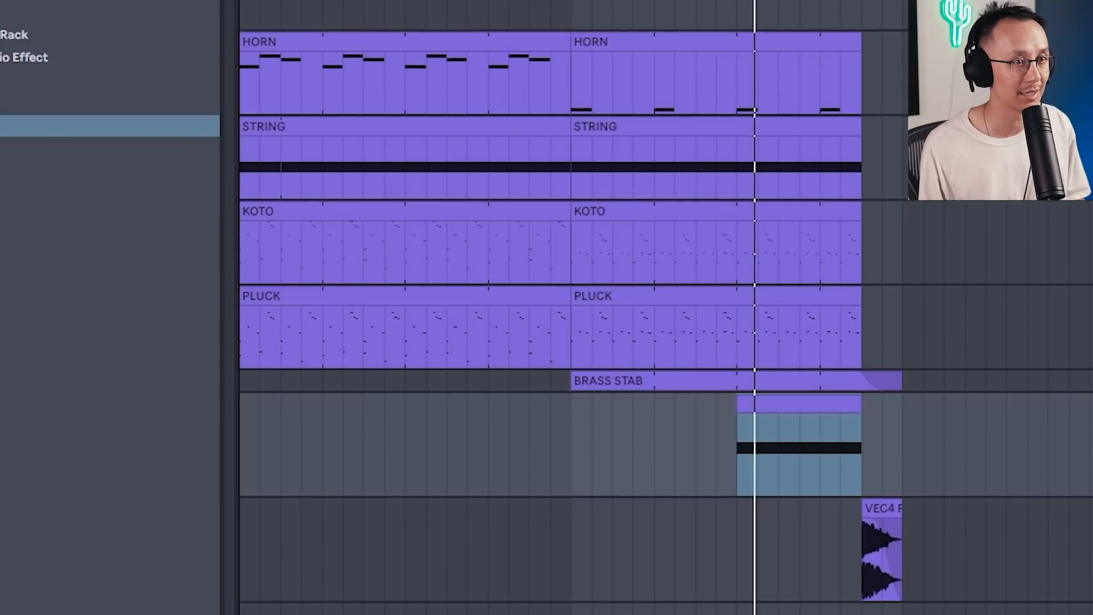
Automate the riser's filter cutoff to rise from 0.35 at bar 25 to a higher value at bar 31
key("a")
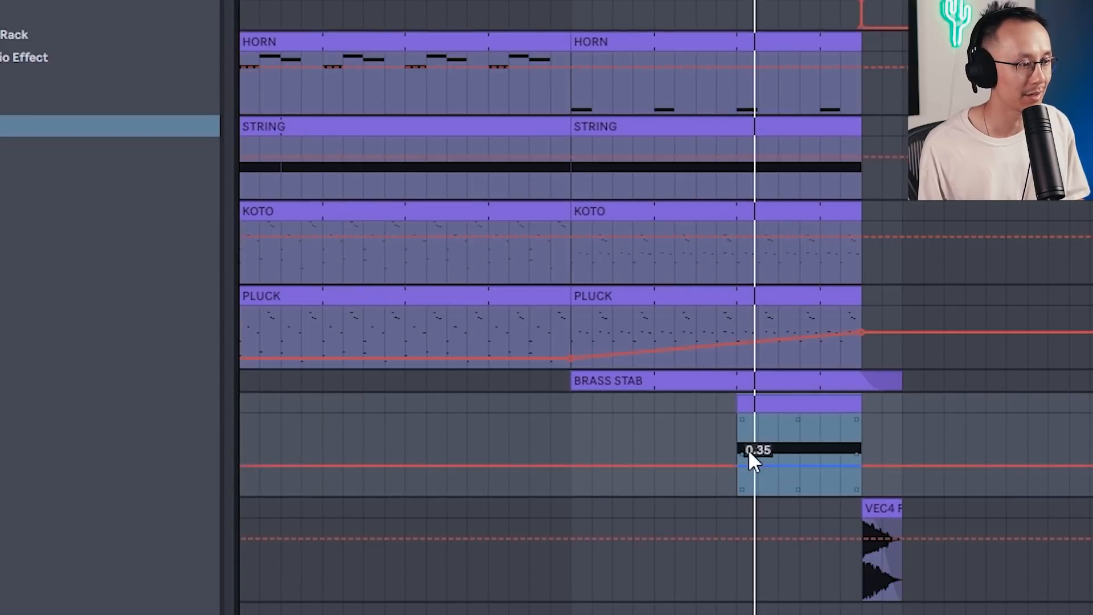
left_click(736, 466)
left_click_drag(861, 465, 862, 429)
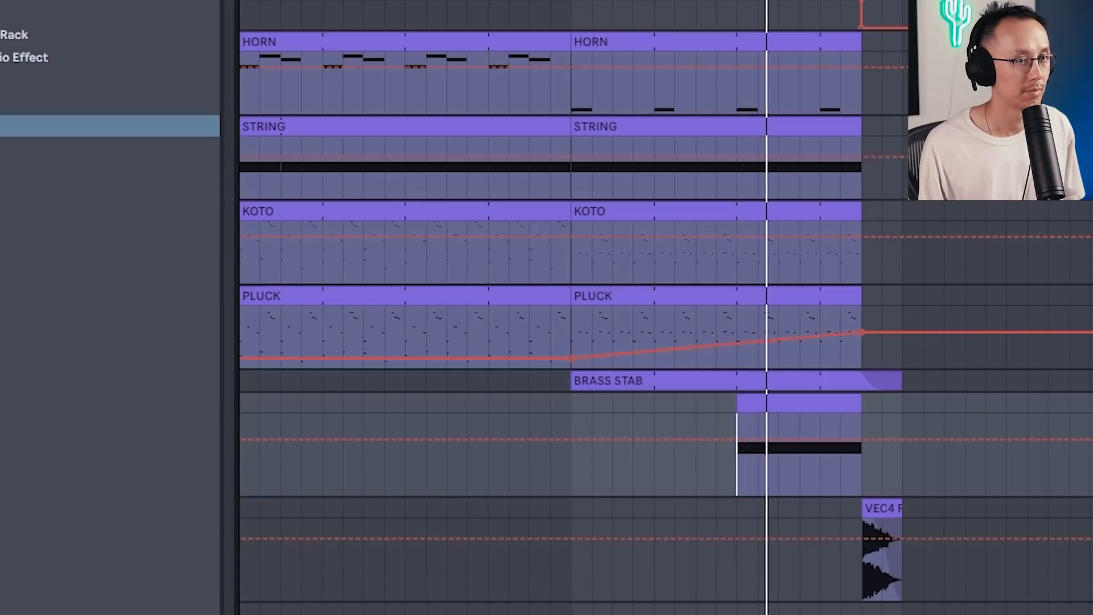
key("a")
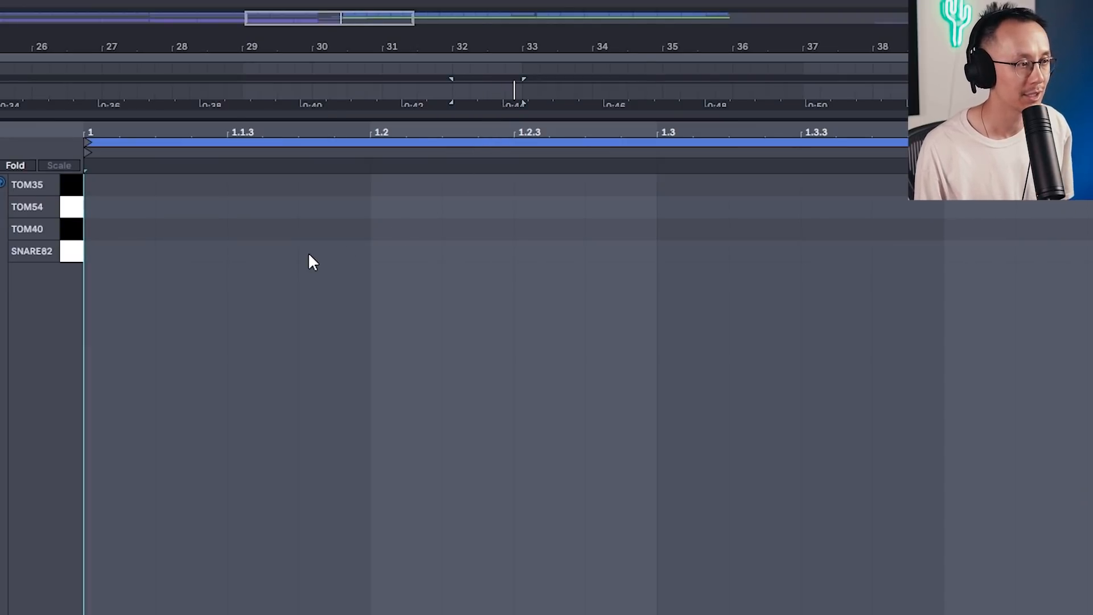
Audition the drum roll's SNARE82, TOM40, TOM54 and TOM35 sounds one by one
left_click(73, 252)
left_click(73, 234)
left_click(74, 208)
left_click(75, 188)
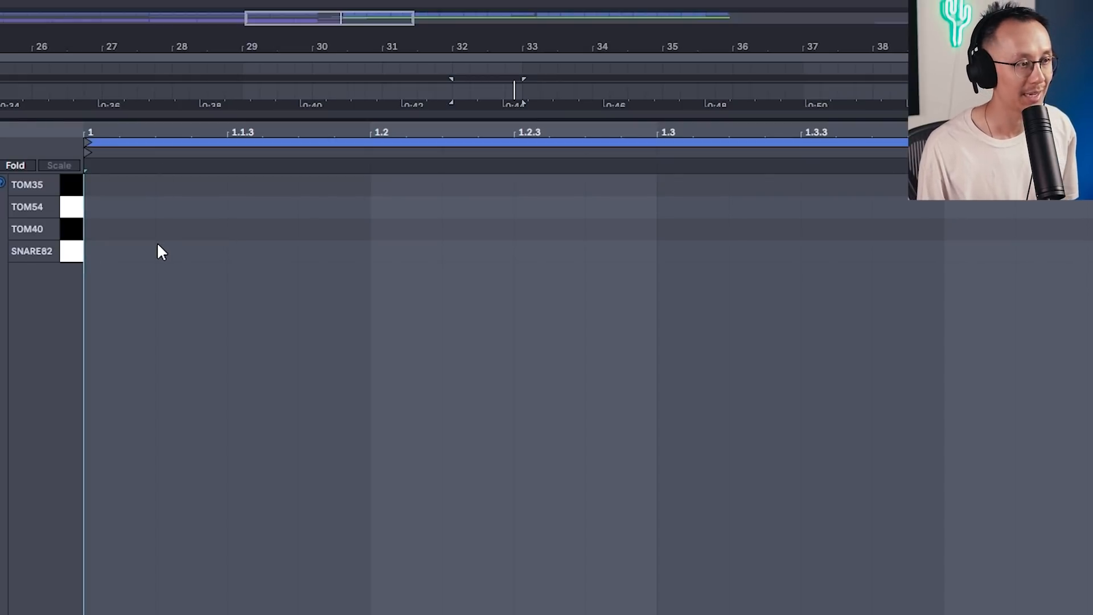
Draw a rising drum fill with SNARE82 at 1, TOM40 at 1.2, TOM54 at 1.3 and 1.3.3, and TOM35 at 1.4
key("b")
left_click(137, 248)
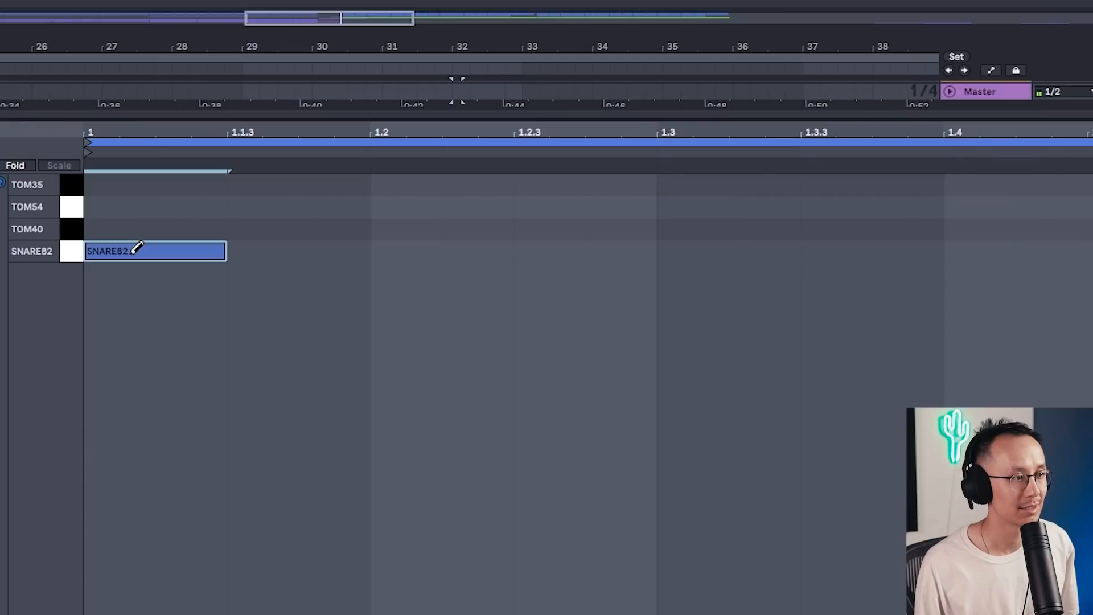
left_click(442, 223)
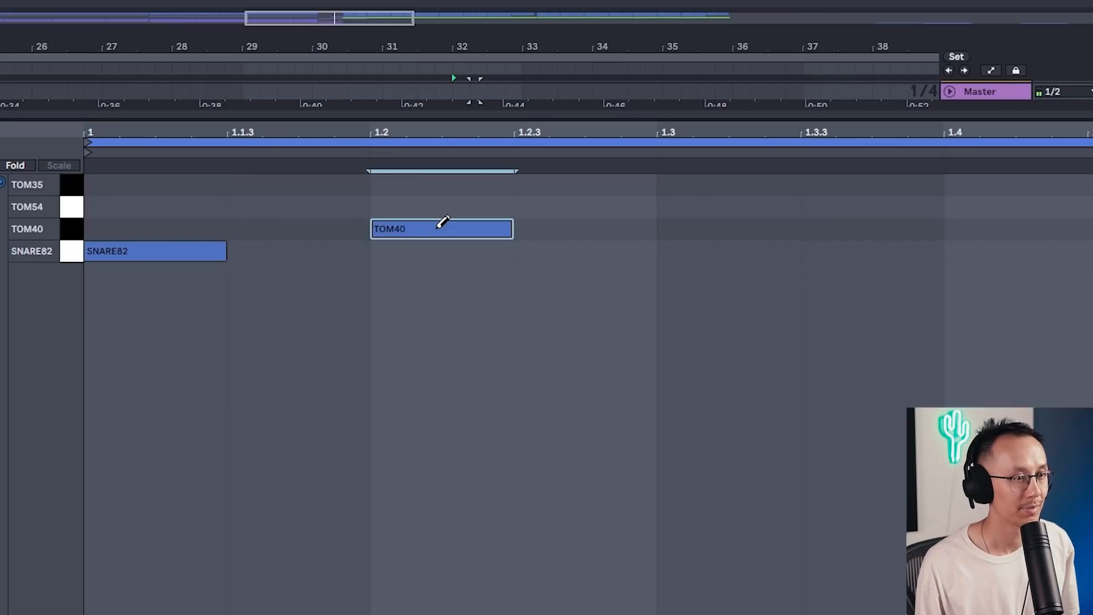
left_click(696, 204)
left_click(842, 205)
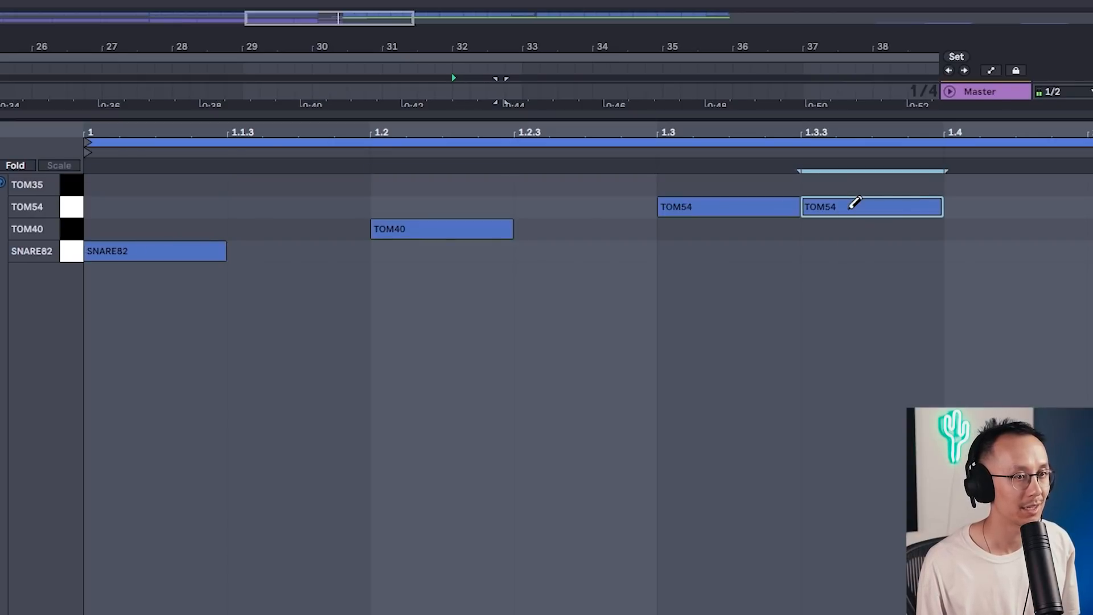
left_click(1009, 179)
Play the drum fill in its clip, then return to the arrangement and play the transition from bar 30
key("space")
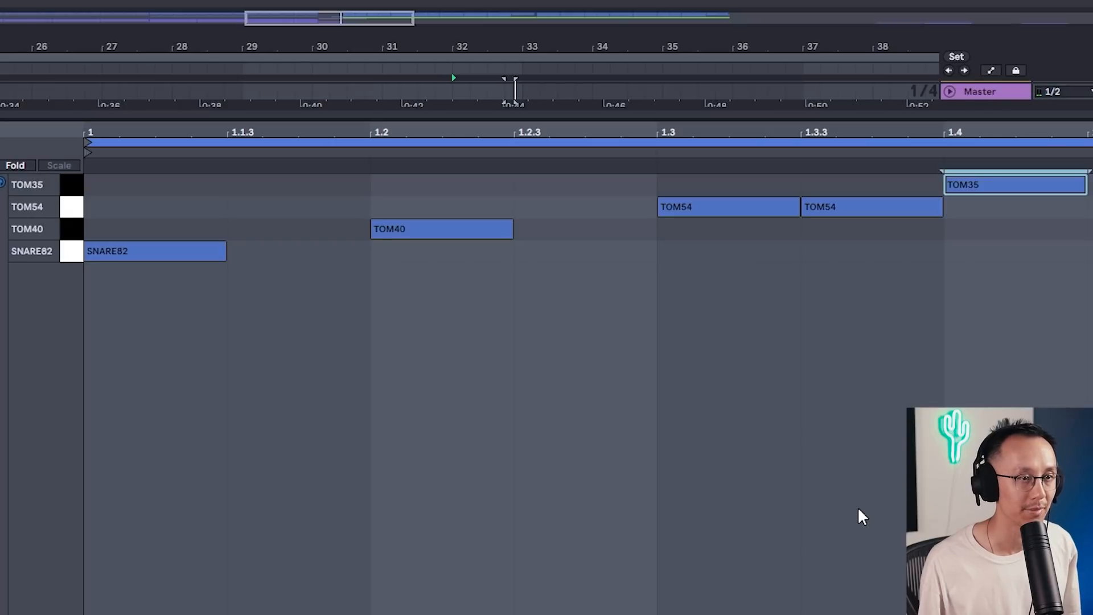
key("space")
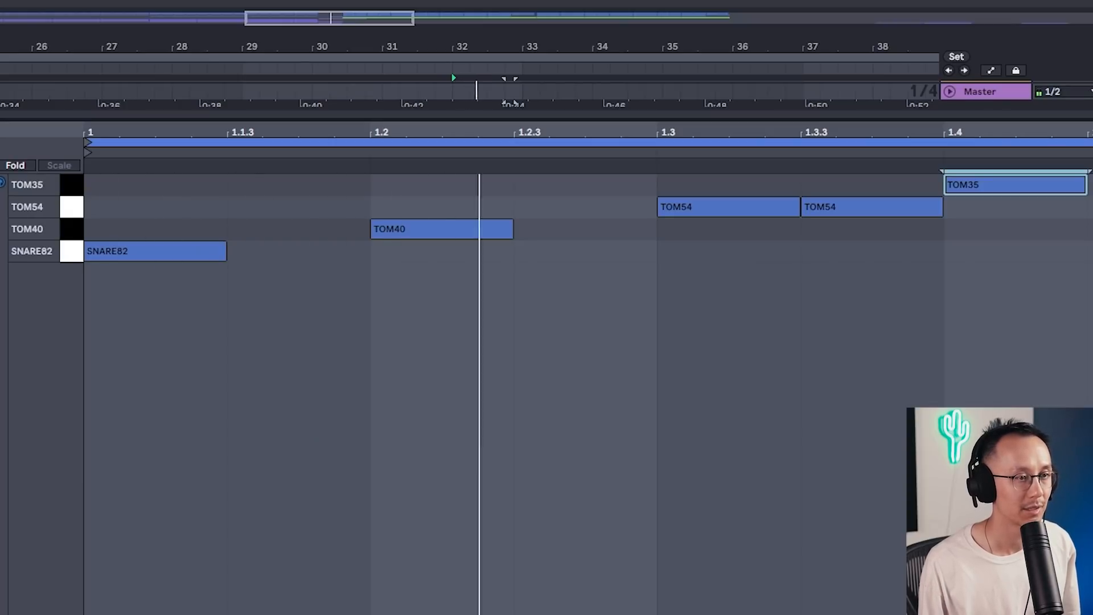
key("space")
key("ctrl+alt+l")
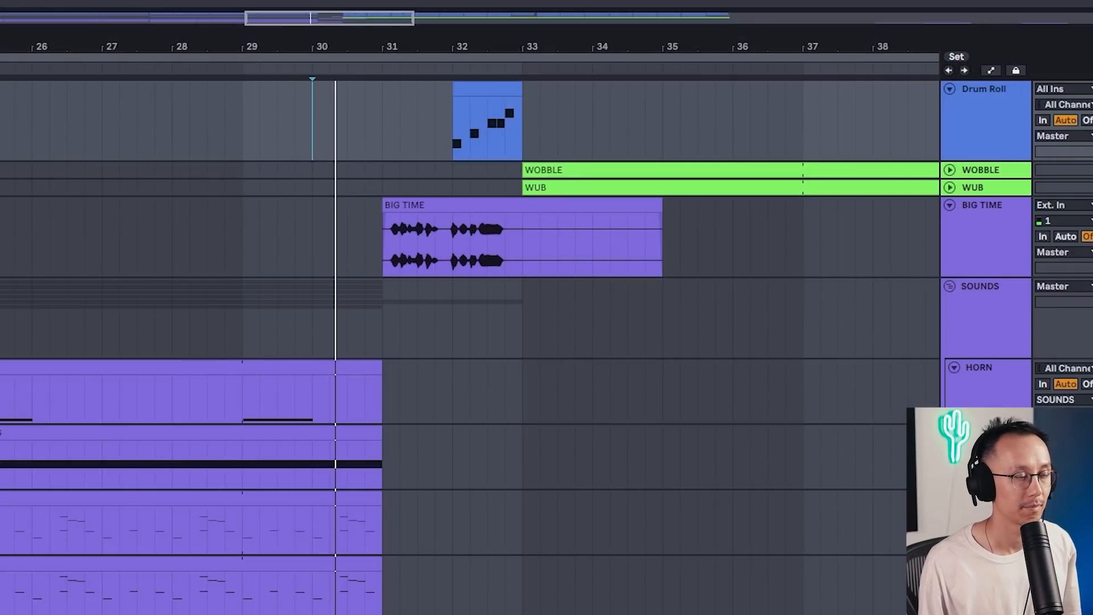
key("space")
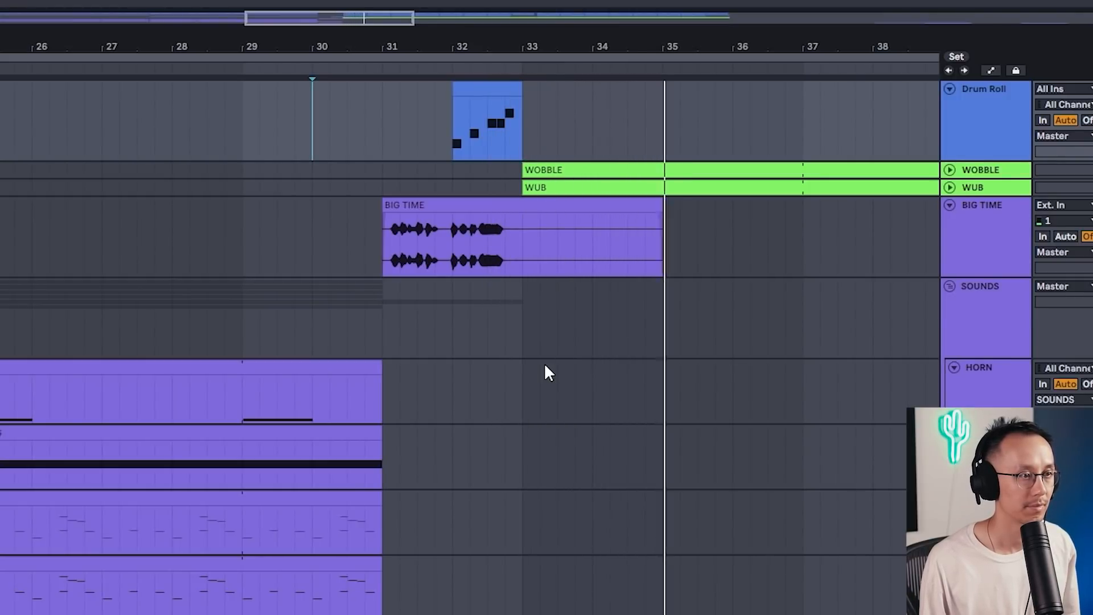
Reopen the Drum Roll clip, deactivate its existing notes, and try SNARE82 hits at 1.4 and 1.4.3 in playback
double_click(485, 88)
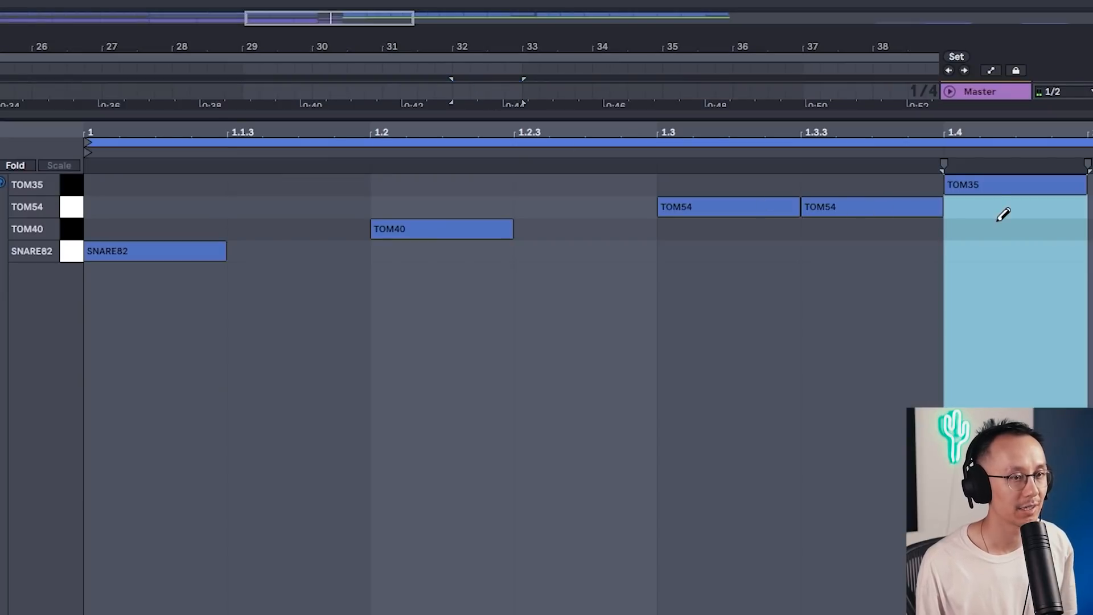
left_click_drag(1085, 174, 96, 337)
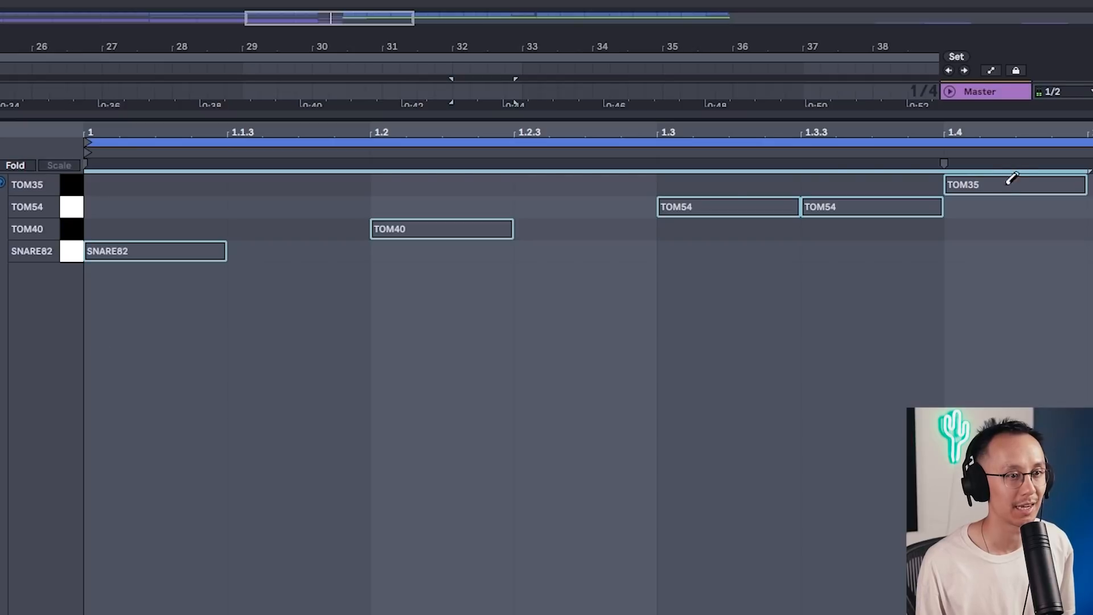
left_click(987, 249)
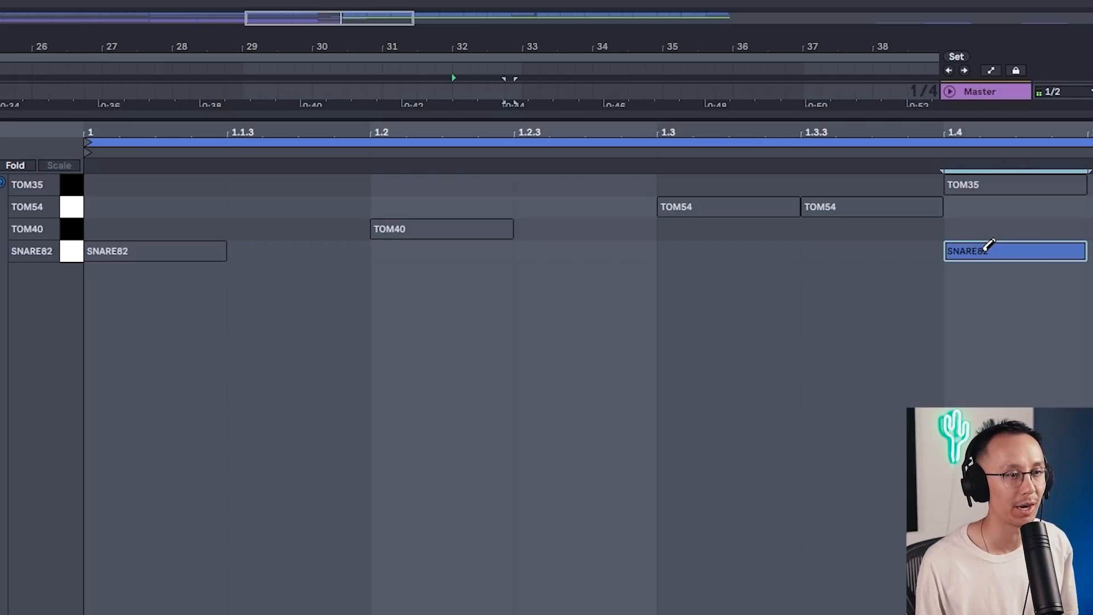
key("space")
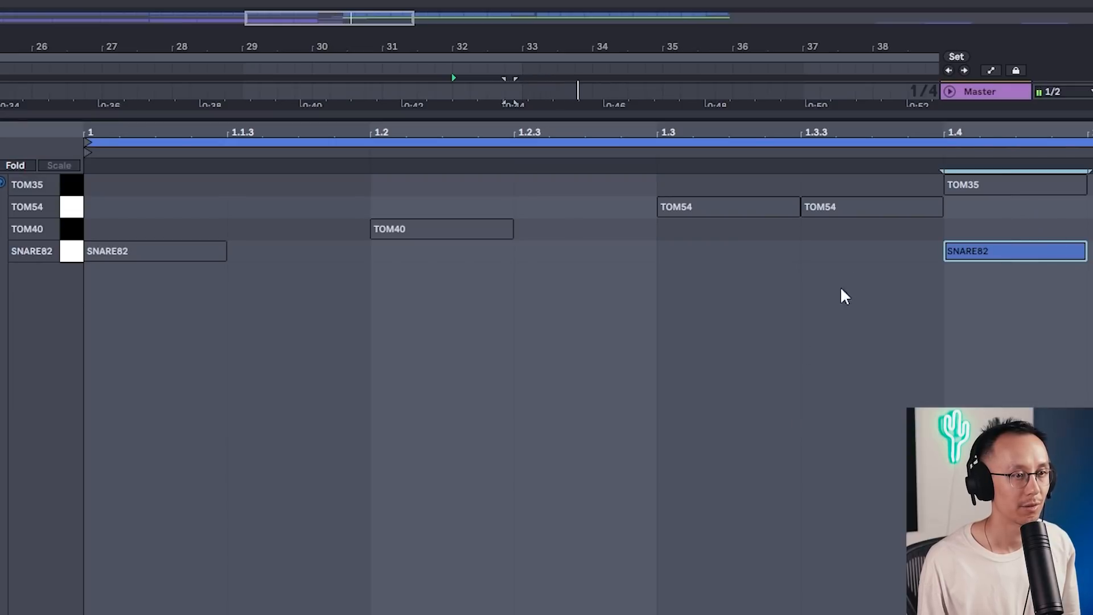
left_click(857, 250)
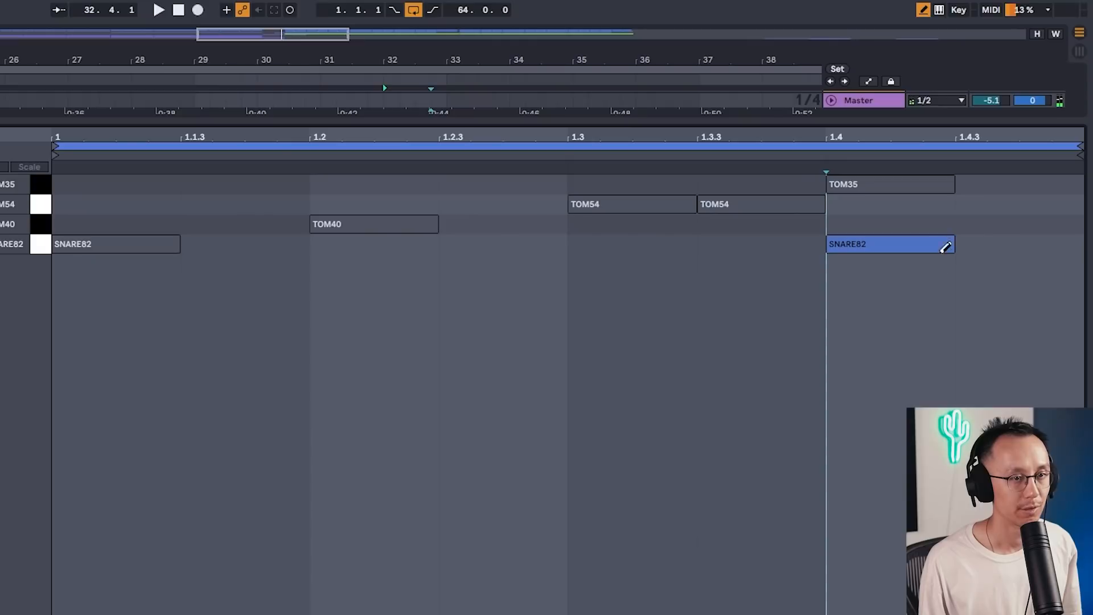
left_click(999, 244)
key("space")
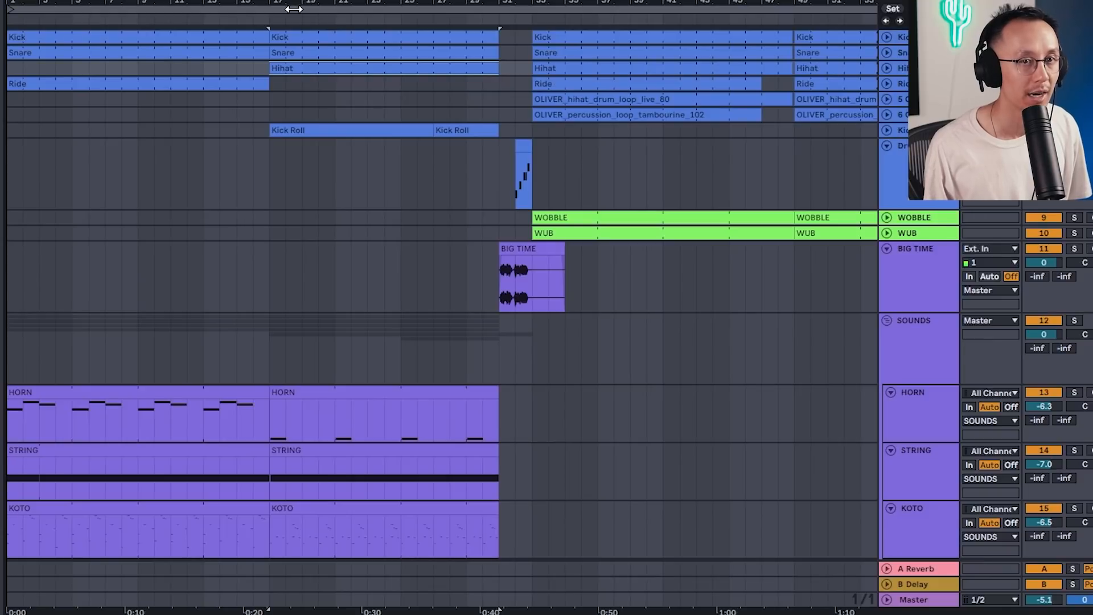
Play the build-up with its regular drums, then delete the Kick, Snare and Hihat clips from bar 17 to bar 31
left_click(314, 38)
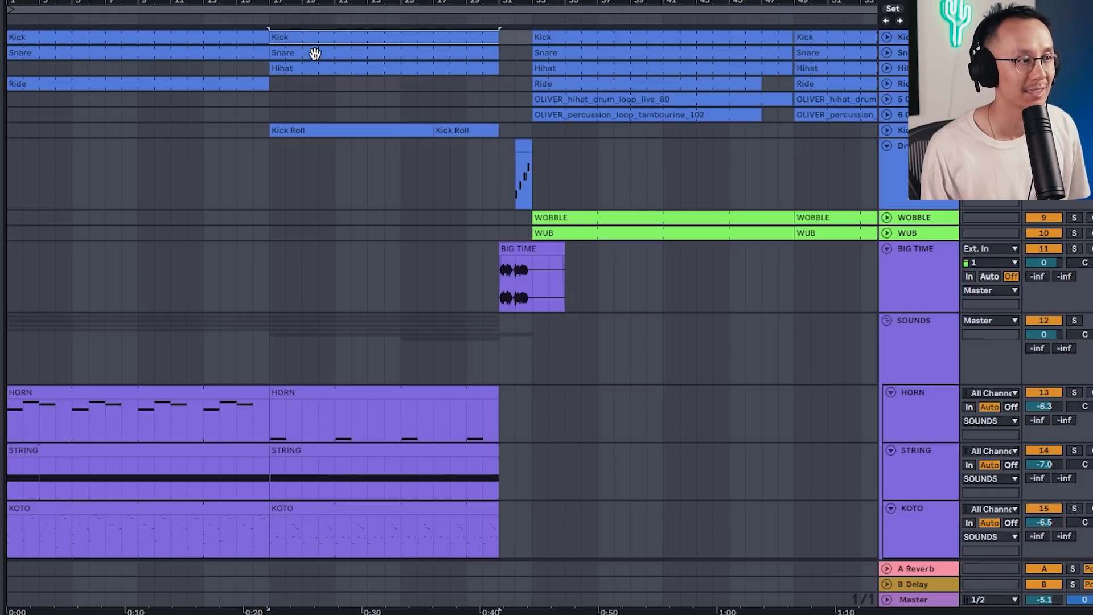
left_click(314, 52, "shift")
key("space")
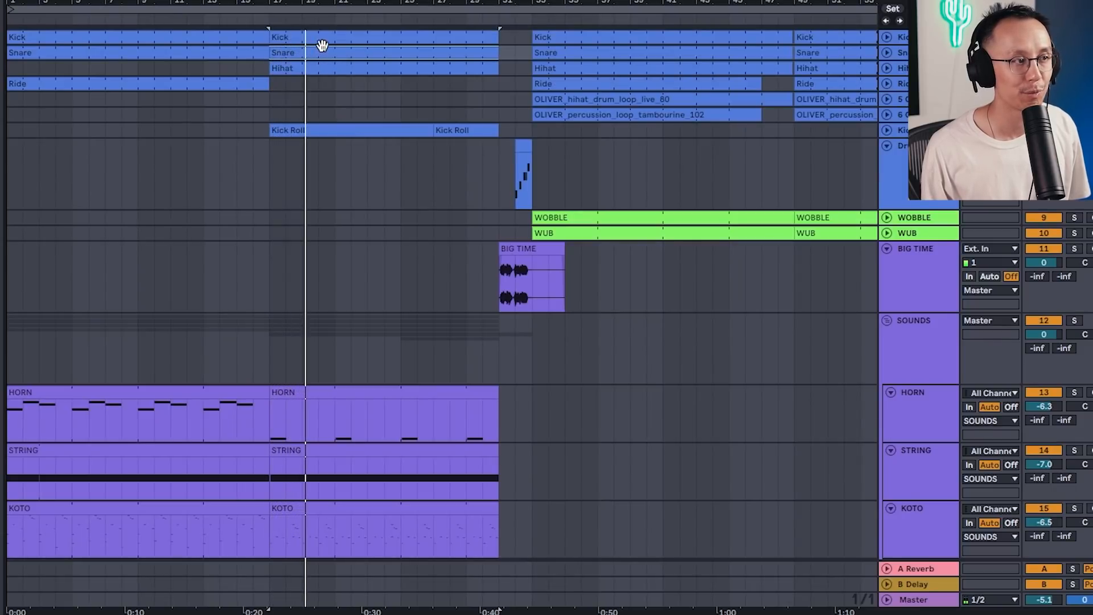
left_click(322, 39)
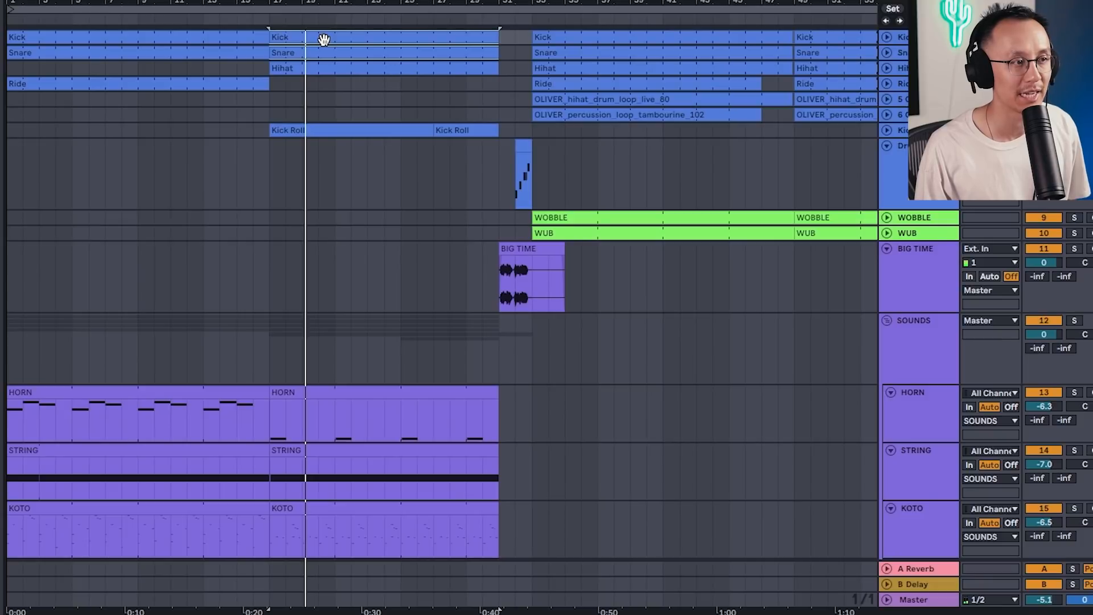
key("Delete")
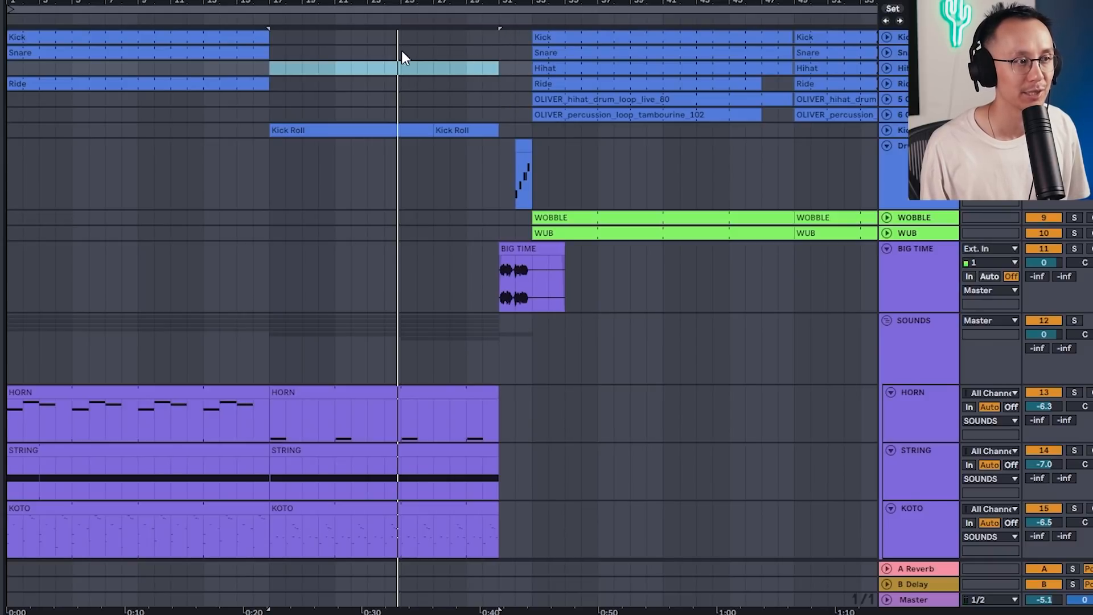
Audition the soloed FLUTE track from bar 17 and select its first LSDREAM_synth_magic_flute clip
left_click(534, 128)
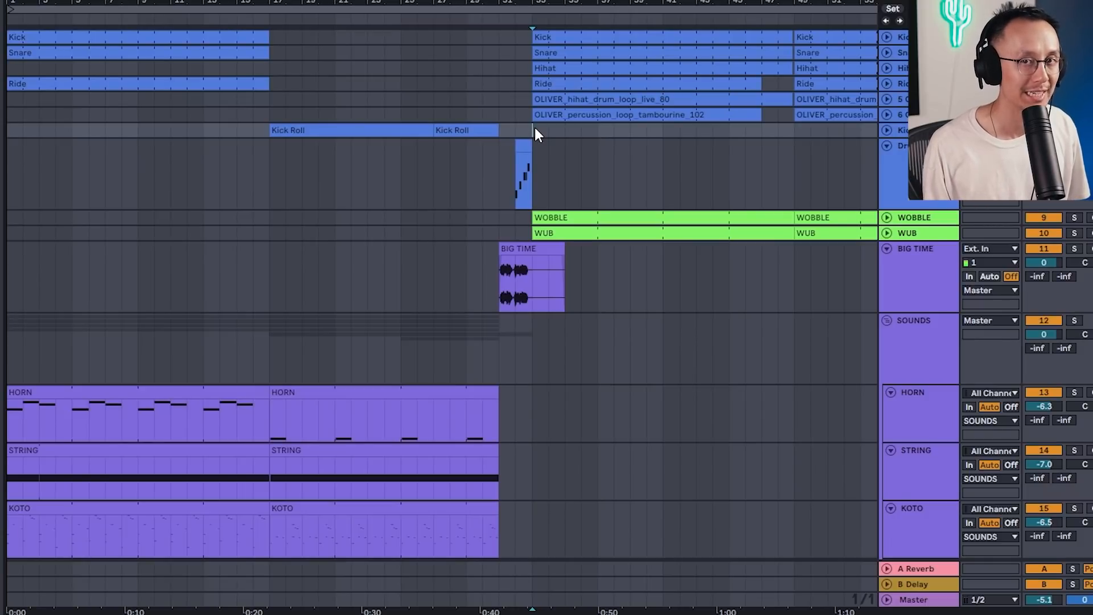
left_click(443, 94)
key("space")
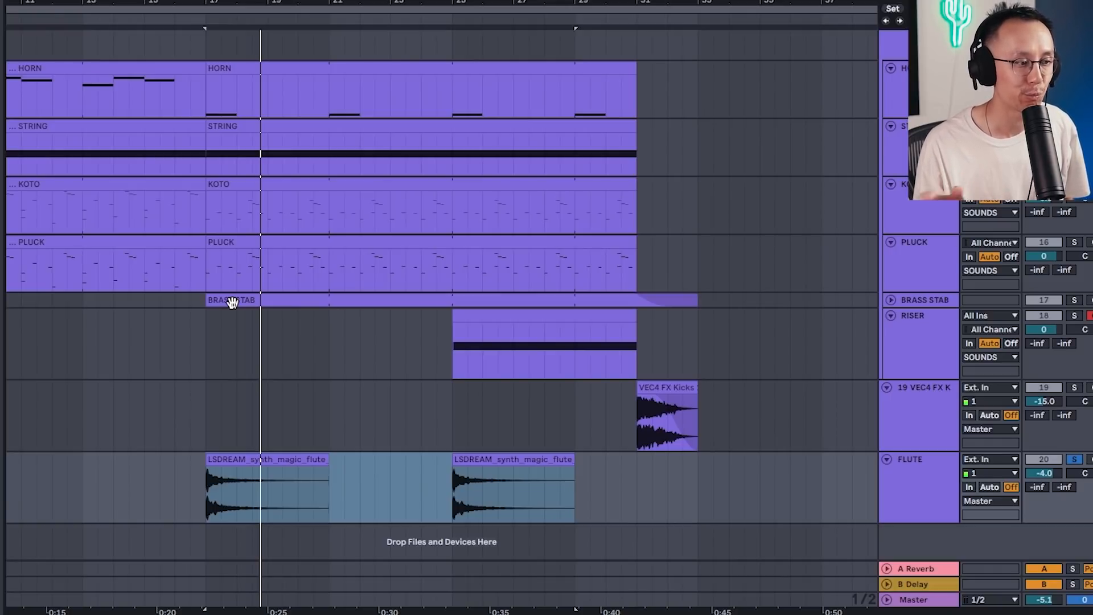
left_click(232, 452)
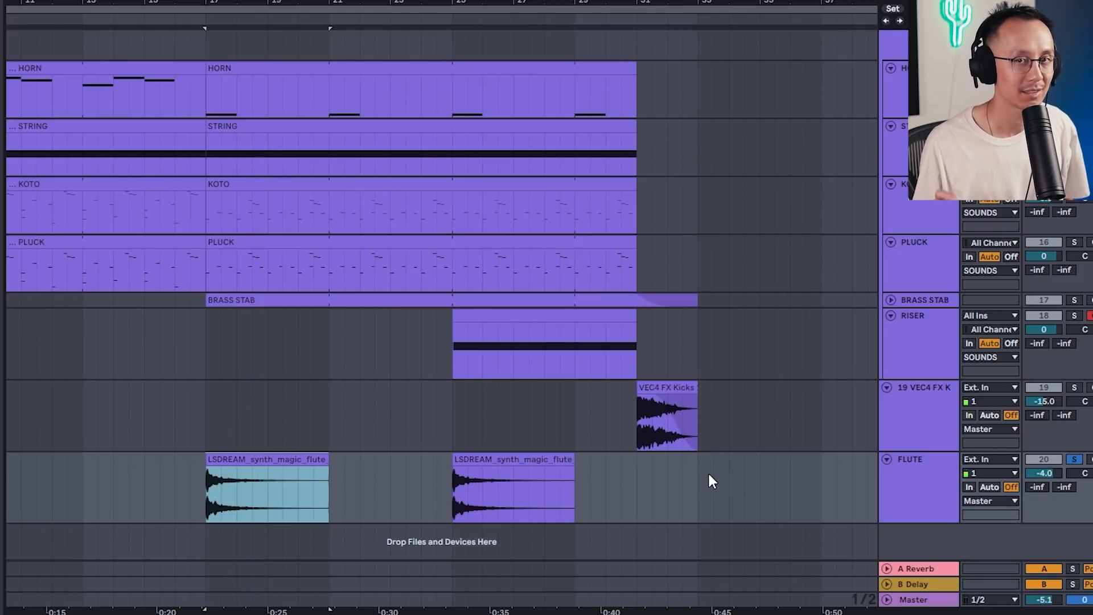
Audition the LSDREAM_synth_magic_flute clips at bars 17 and 25, then play the build-up from bar 17
key("space")
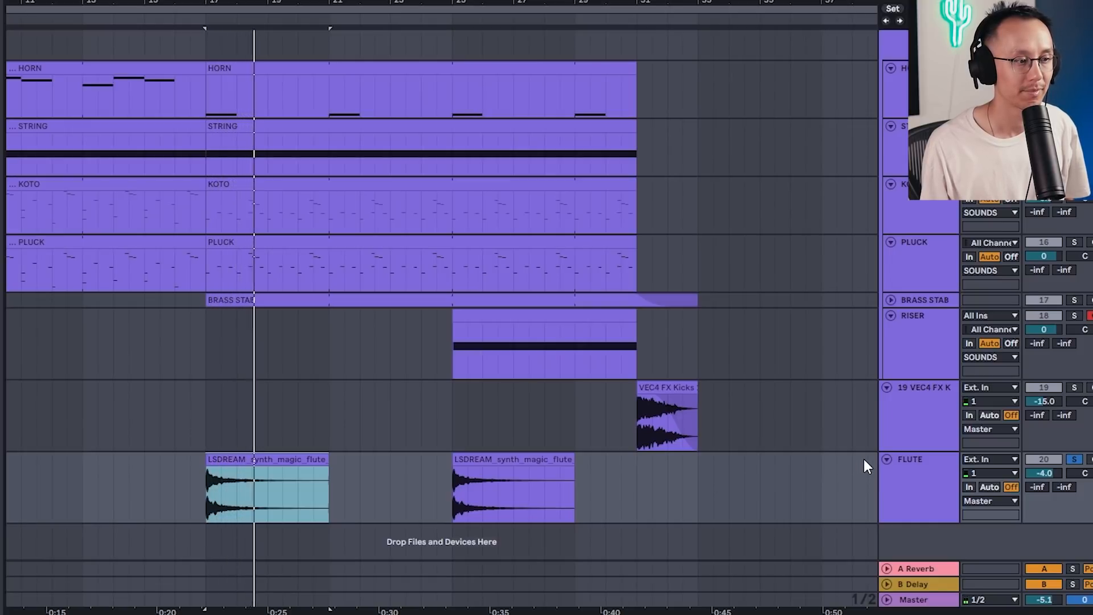
left_click(452, 492)
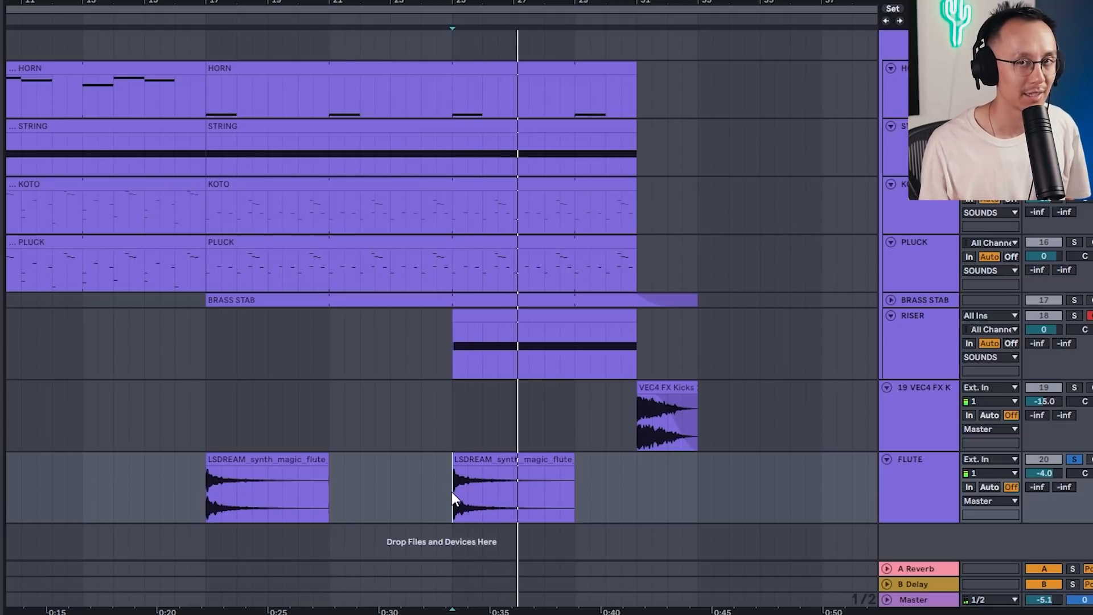
mouse_move(206, 493)
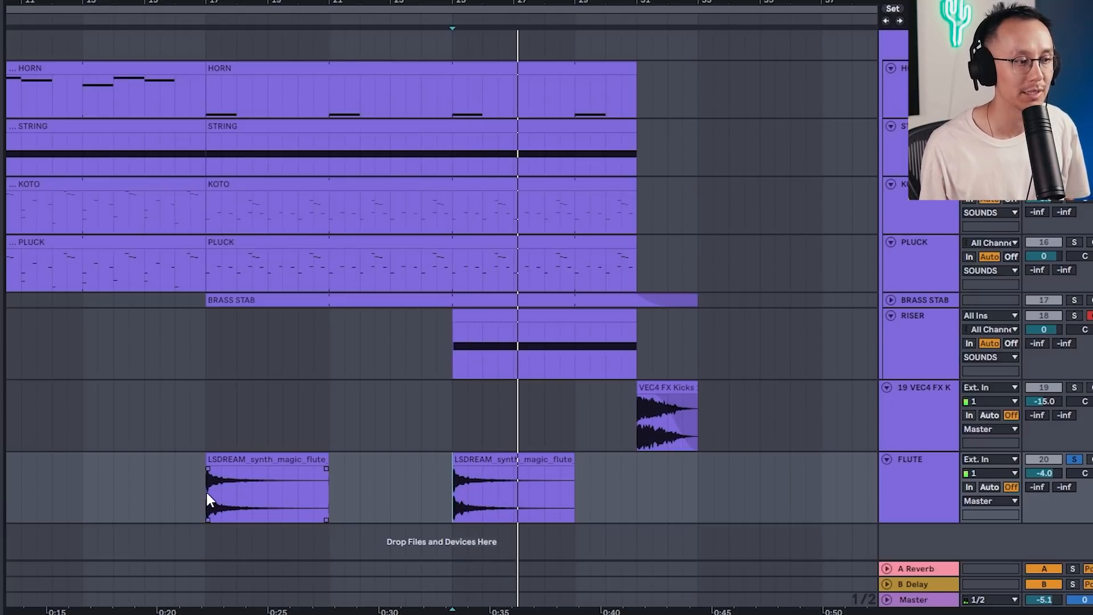
left_click(207, 493)
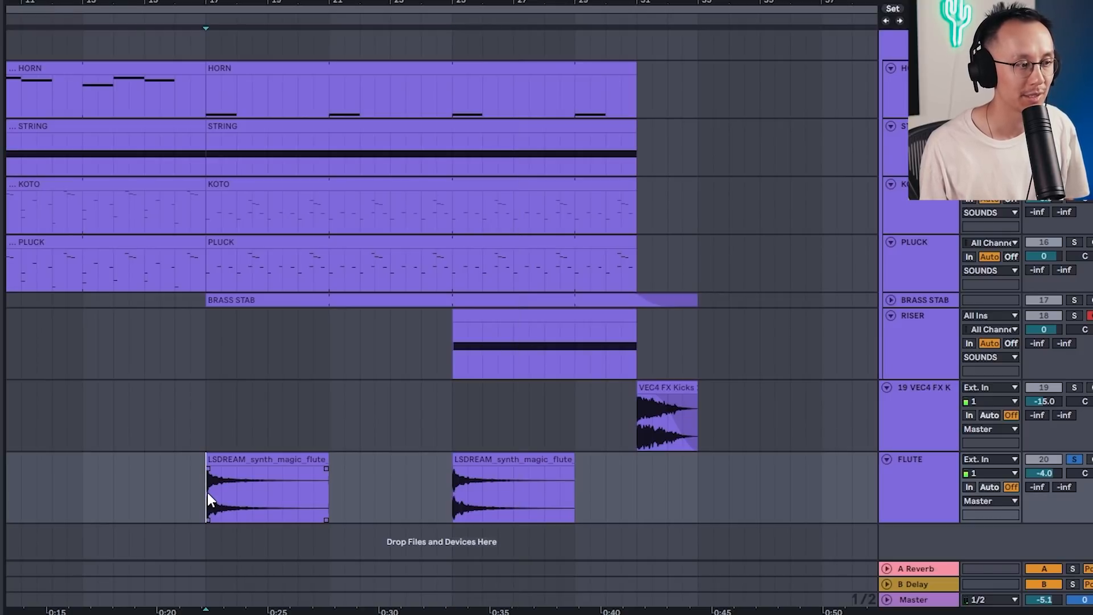
key("space")
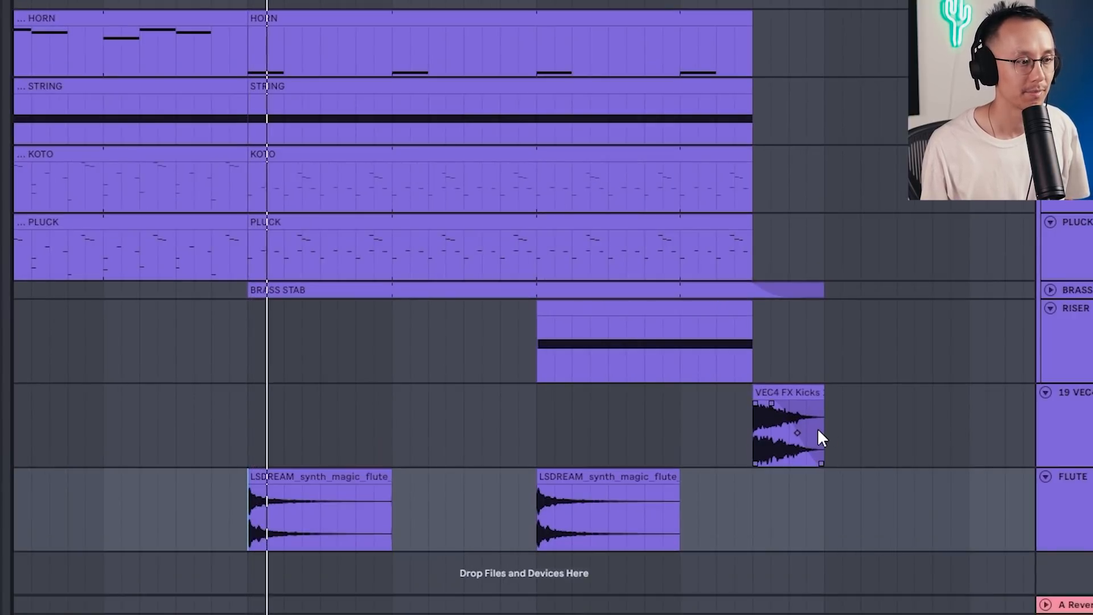
mouse_move(798, 422)
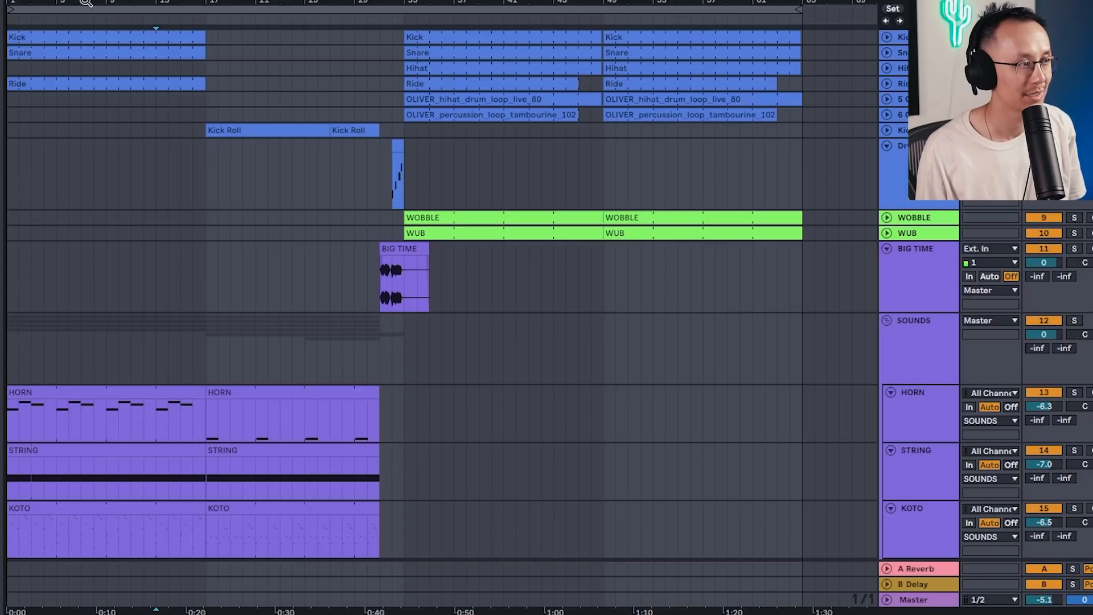
Play the opening section from bar 1, then deactivate its Kick and Snare clips up to bar 17
left_click(8, 353)
key("space")
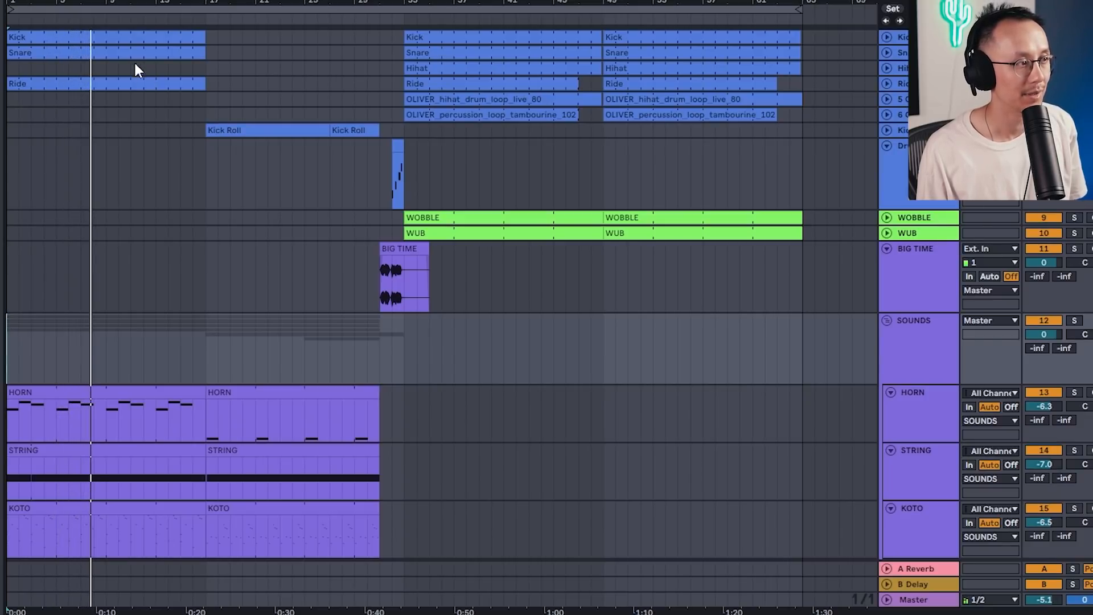
key("space")
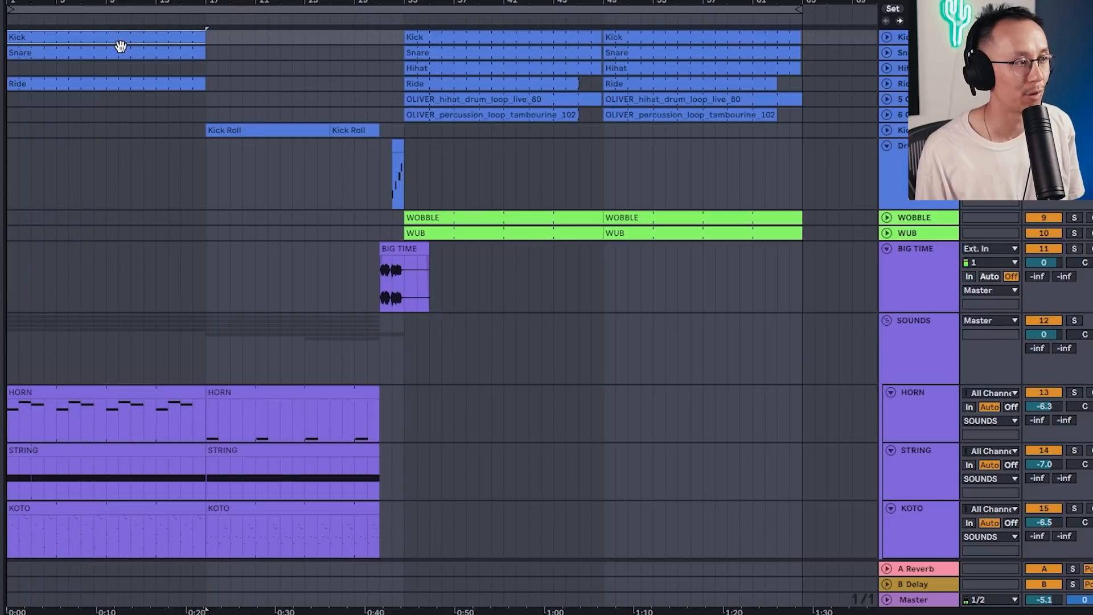
left_click(121, 52)
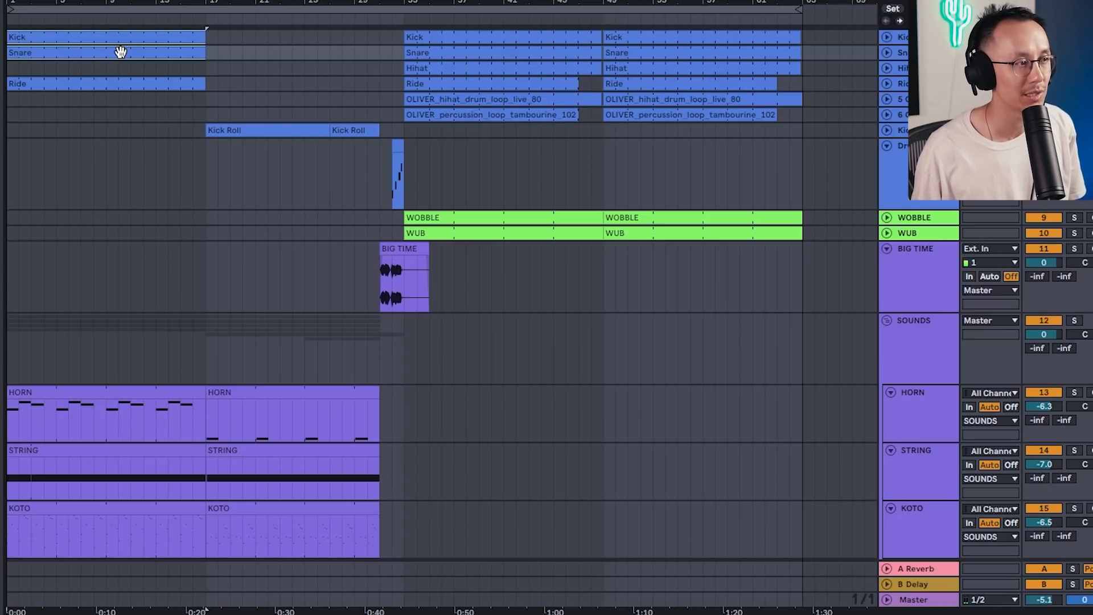
left_click(121, 52, "shift")
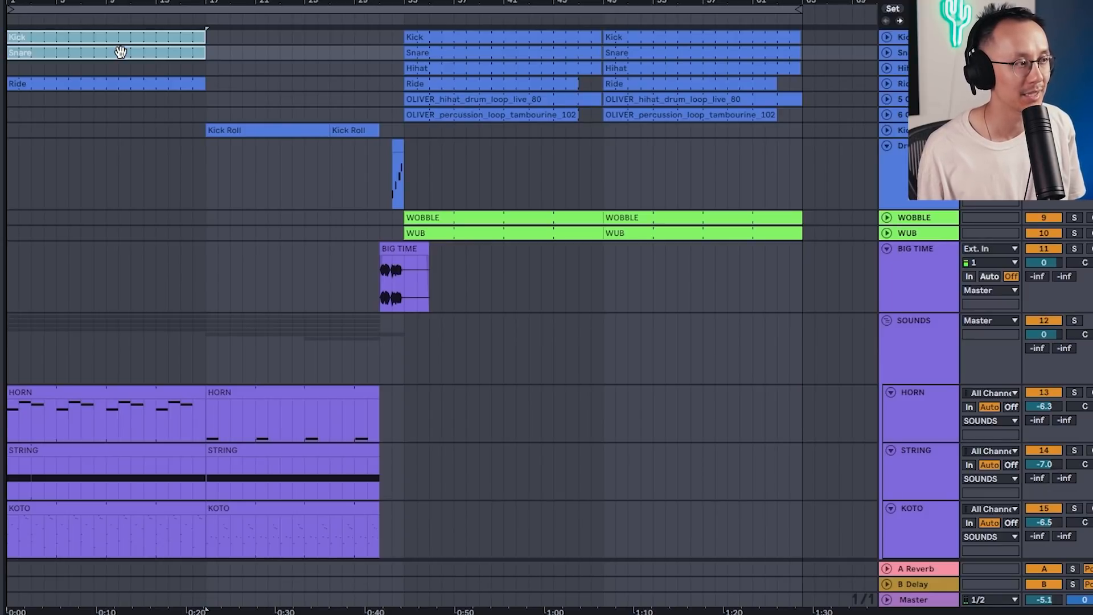
left_click(52, 84)
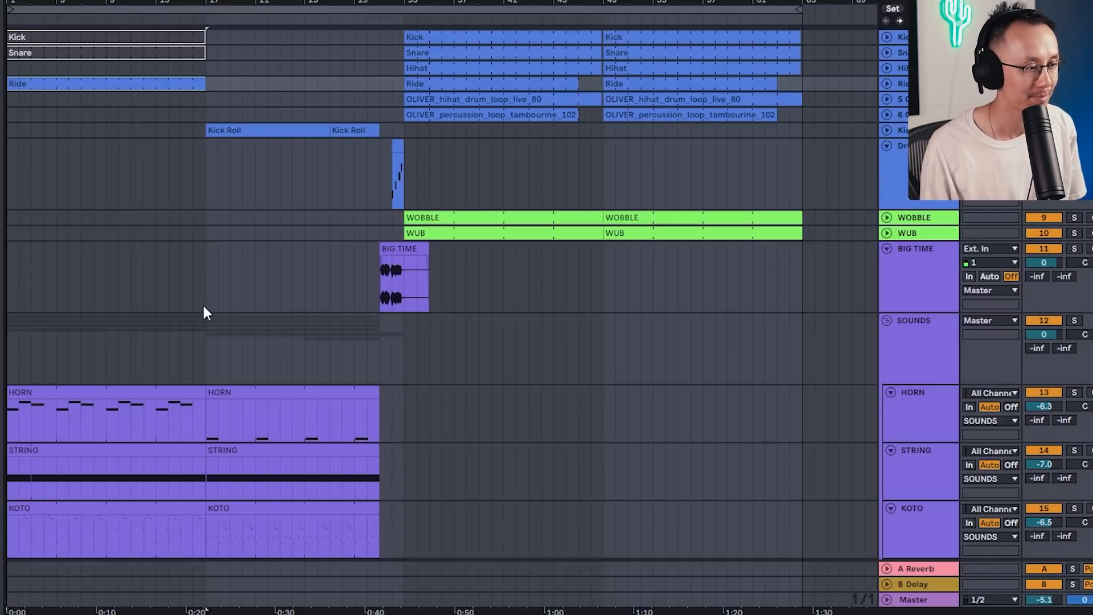
Play the opening with only the Ride left in the drums and audition the transition from bar 13 past bar 17
scroll(206, 312, "down", 8)
key("space")
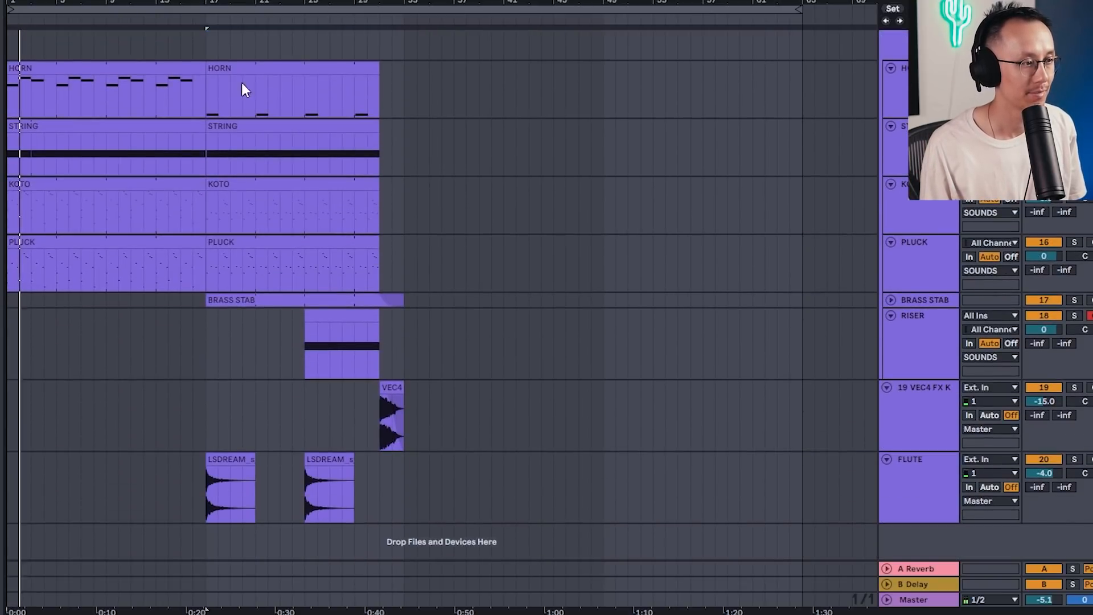
left_click(183, 401)
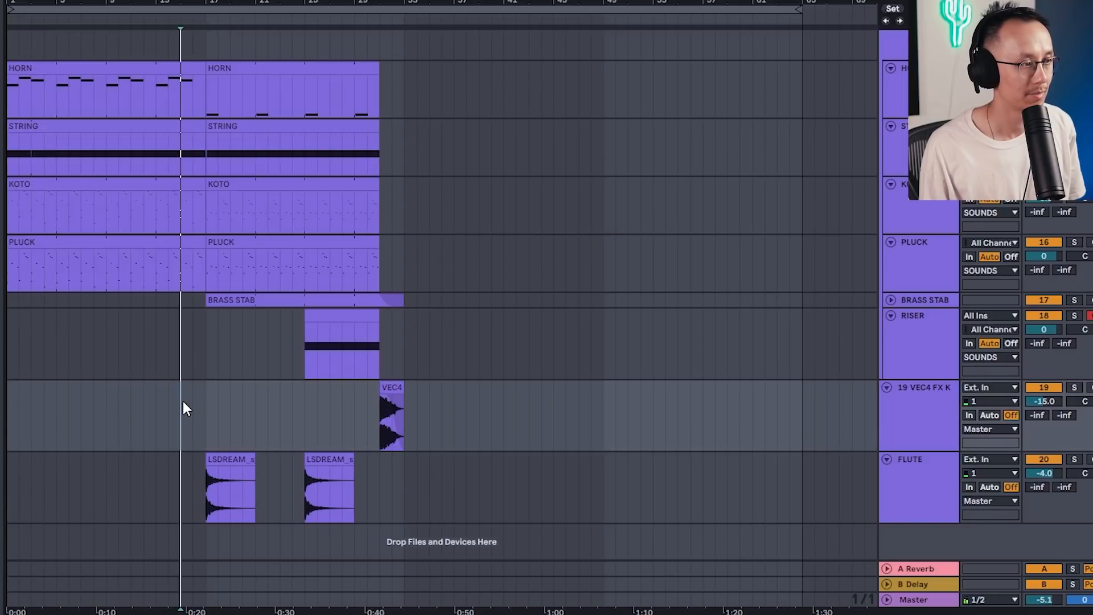
left_click(151, 400)
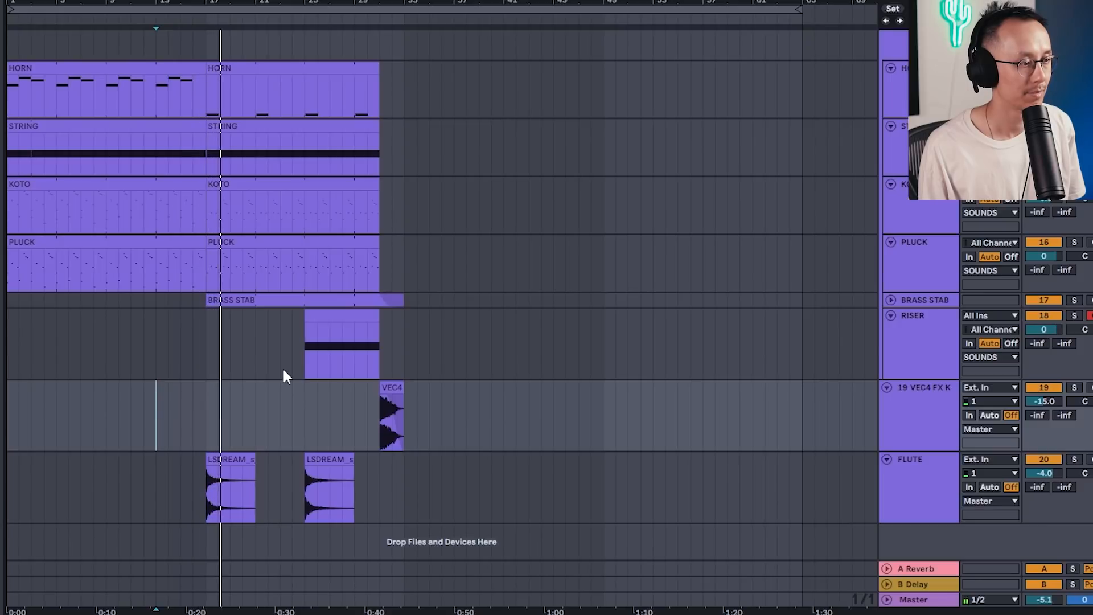
key("space")
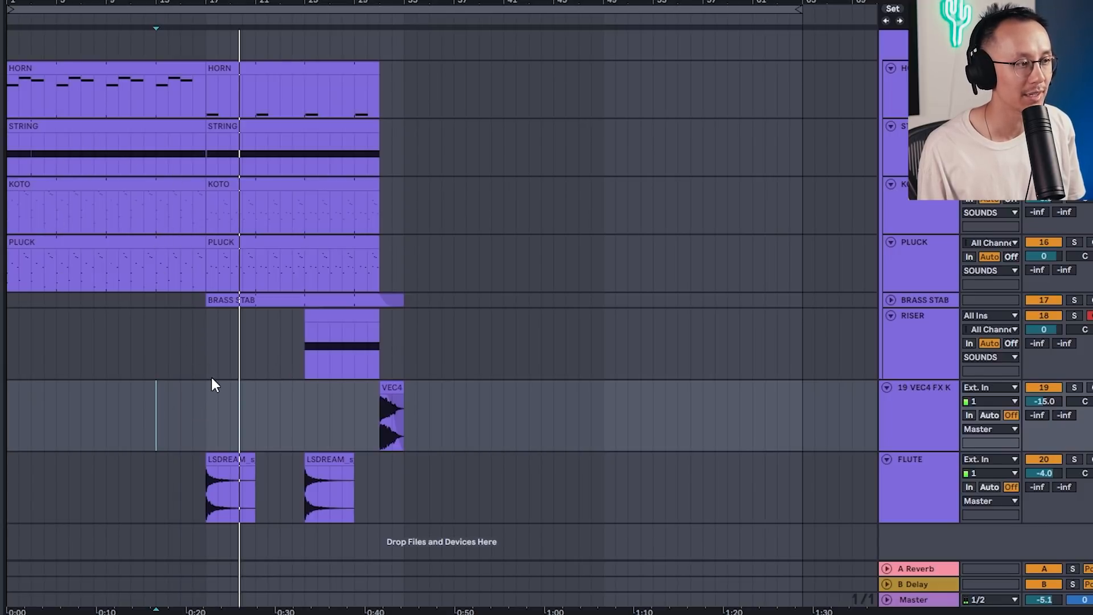
Copy the VEC4 FX Kicks impact to bar 17 with a reversed copy from bar 13 leading into it, and play the transition
left_click(206, 394)
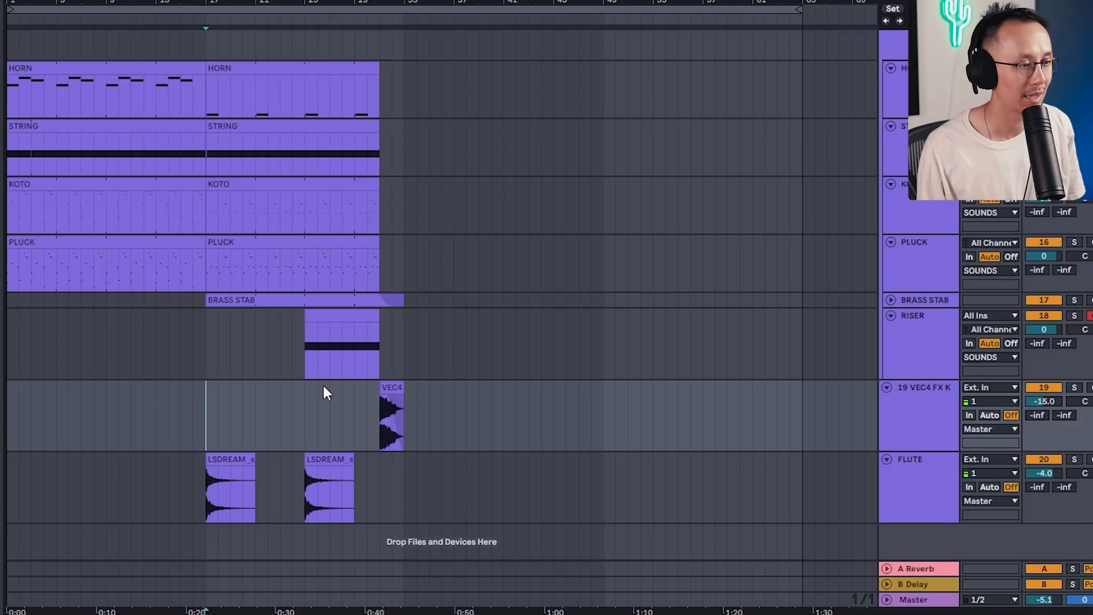
left_click(393, 387)
left_click_drag(395, 387, 205, 387)
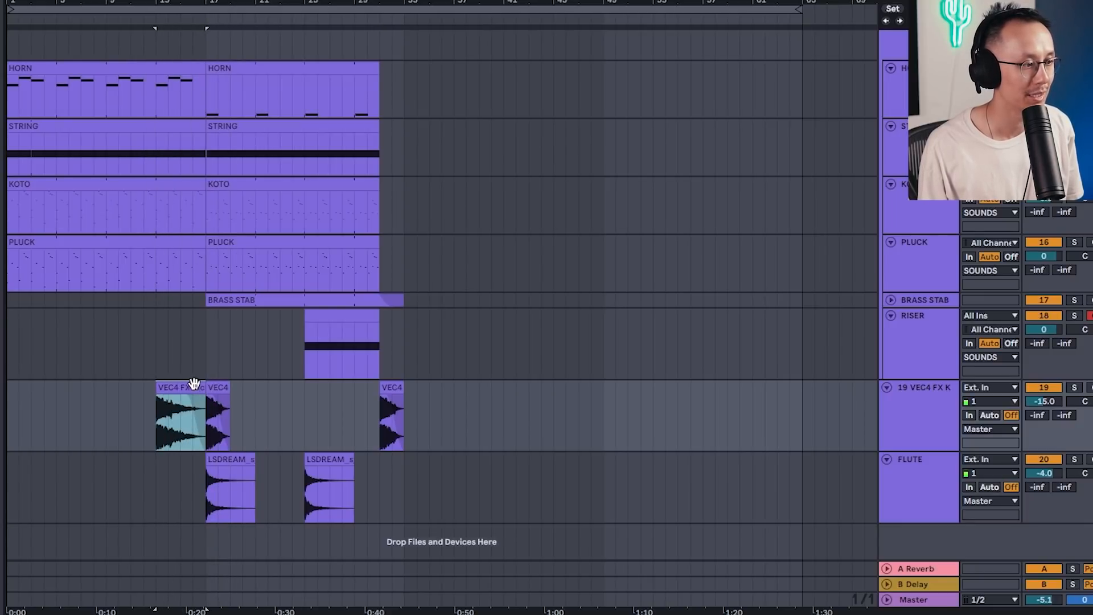
double_click(190, 387)
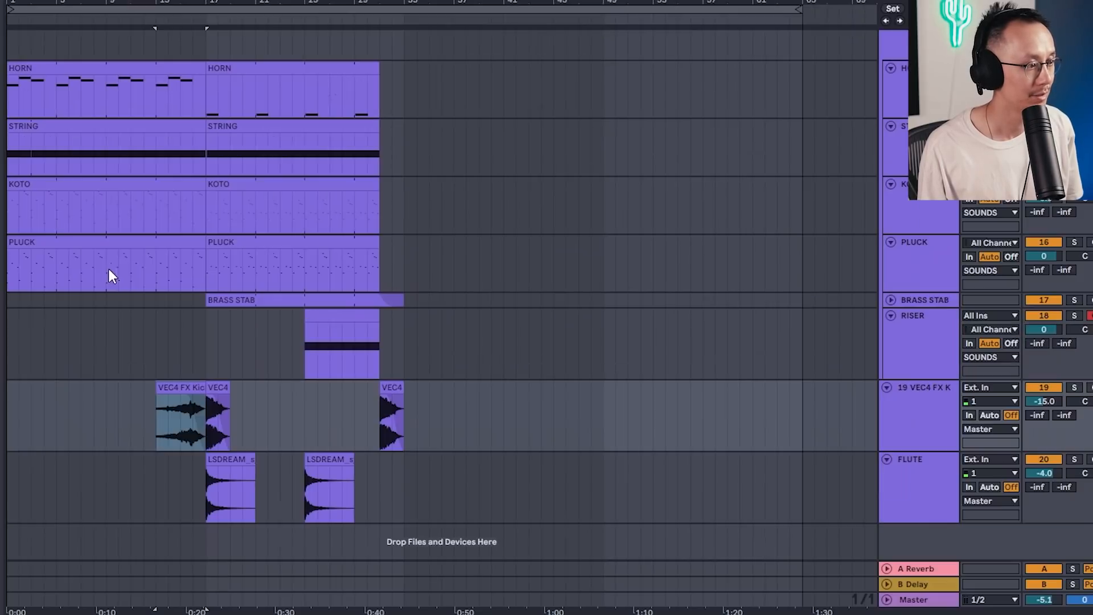
key("r")
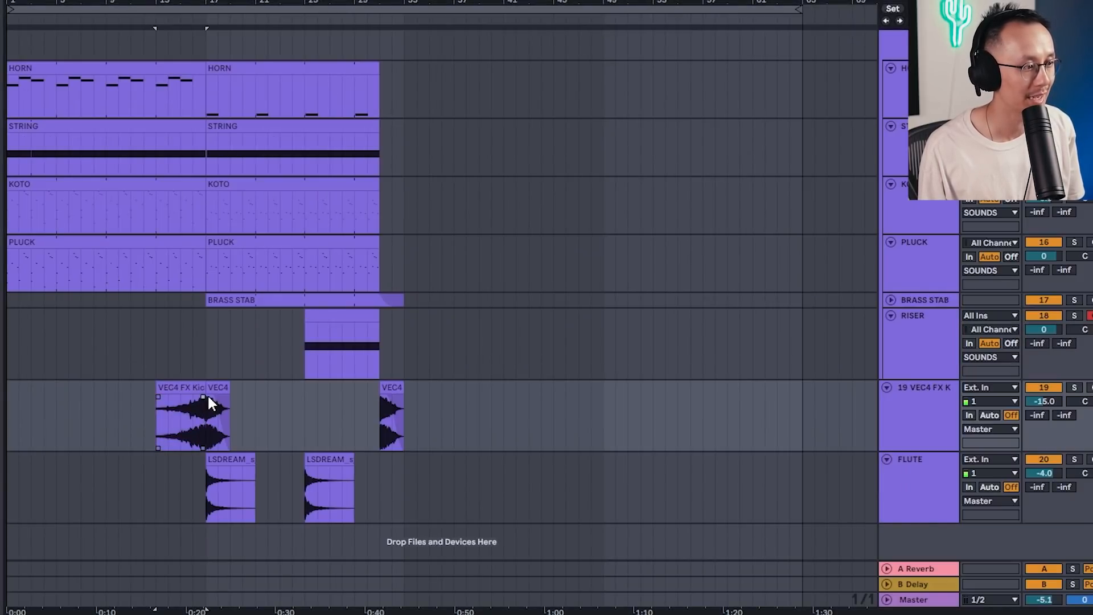
left_click(151, 349)
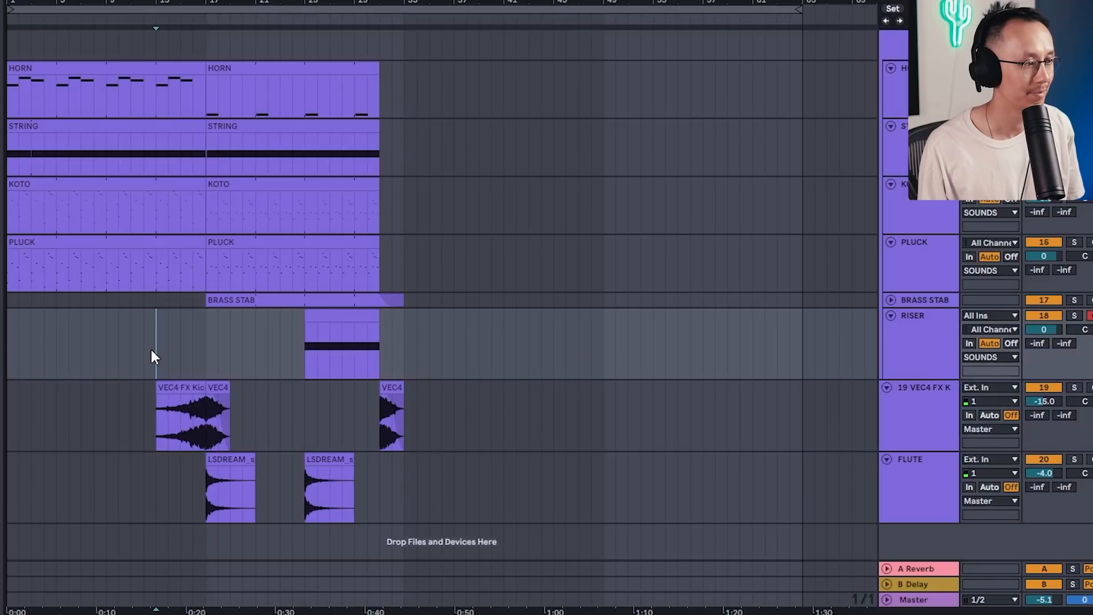
key("space")
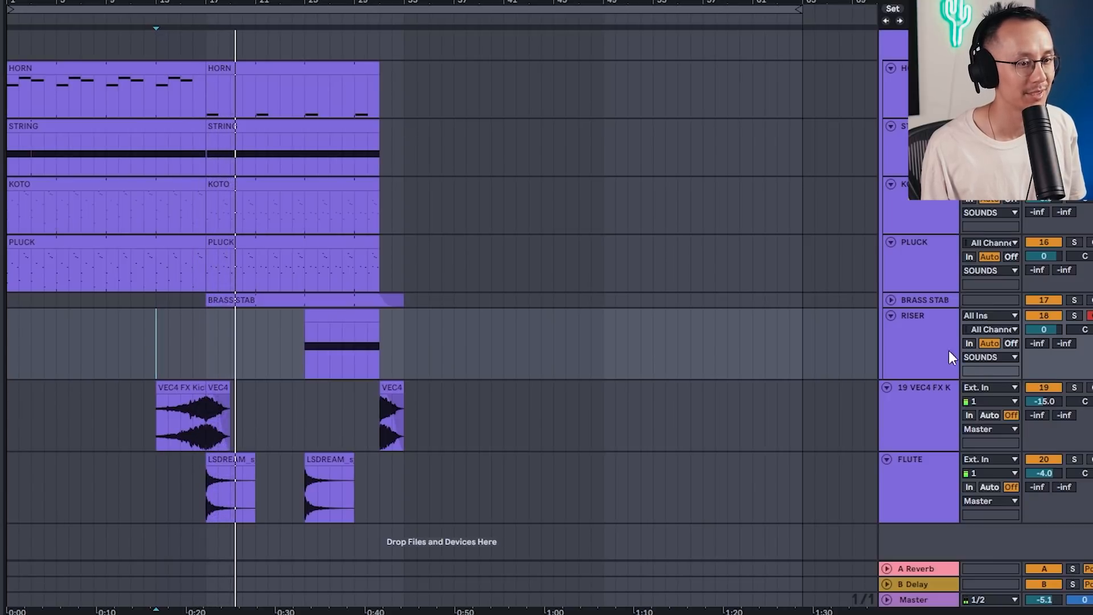
Collapse the tracks, copy the BIG TIME vocal clip to two bars before the second WUB clip, and unfold its track
left_click(888, 387, "alt")
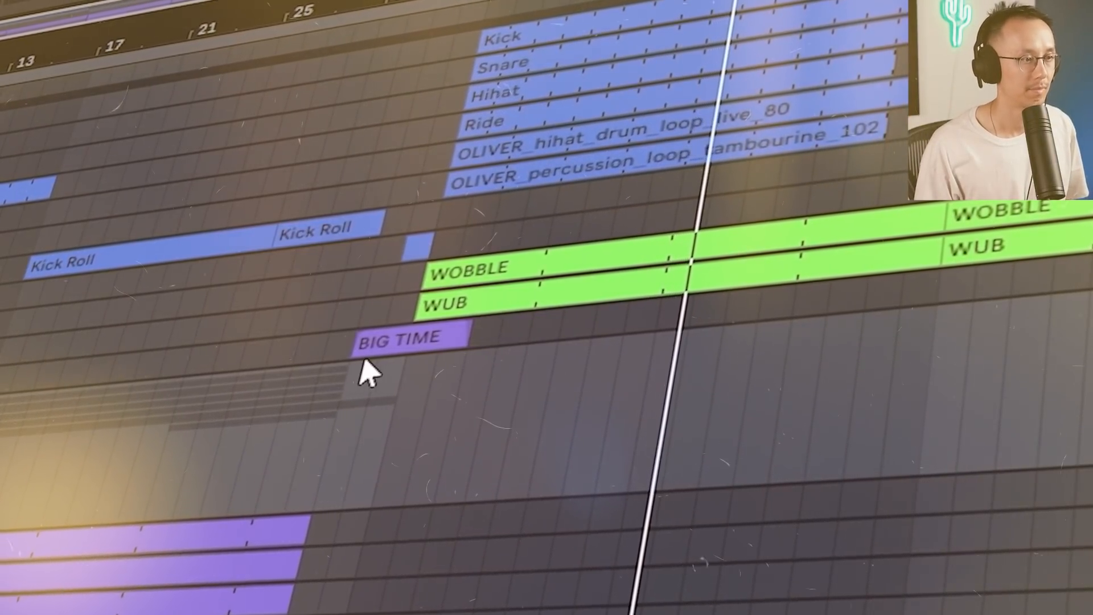
left_click_drag(378, 336, 893, 312)
key("u")
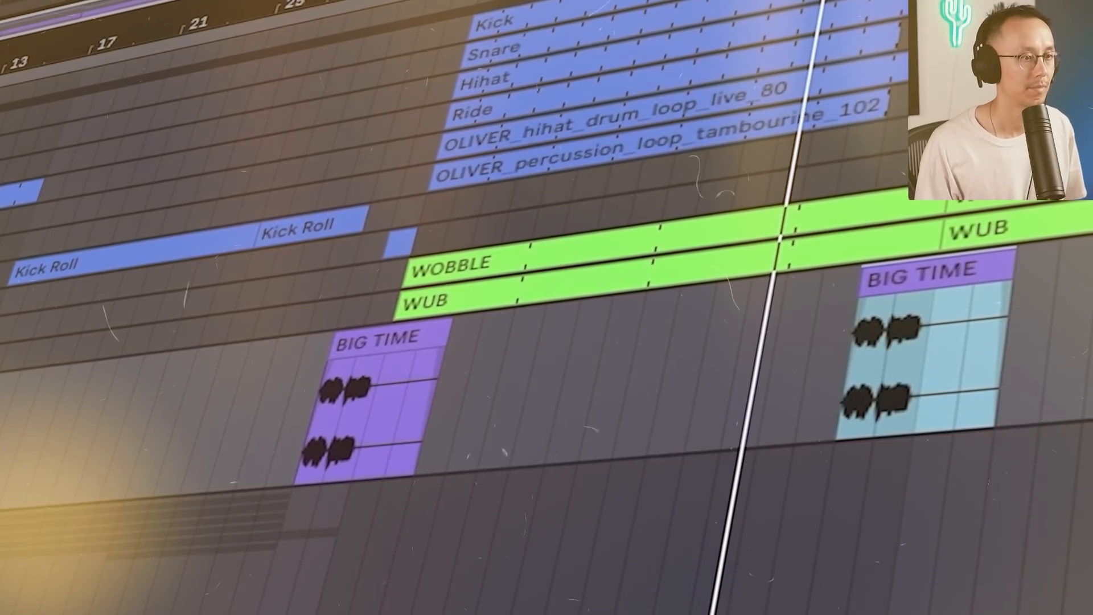